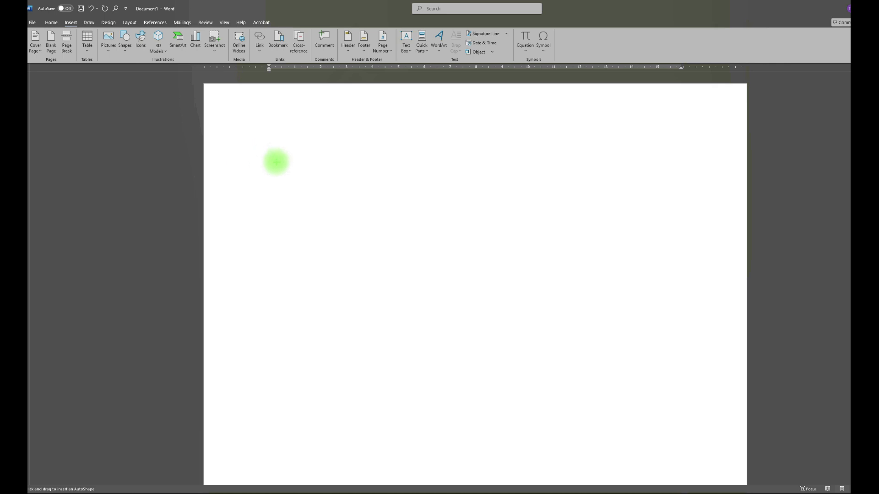
Step: Draw a rectangle about 5.9 cm wide in the upper part of the page and set its height to 8.9 cm
{"action": "mouse_move", "coordinate": [275, 162]}
{"action": "left_mouse_down"}
{"action": "mouse_move", "coordinate": [334, 165]}
{"action": "mouse_move", "coordinate": [416, 236]}
{"action": "mouse_move", "coordinate": [410, 314]}
{"action": "mouse_move", "coordinate": [428, 359]}
{"action": "left_mouse_up"}
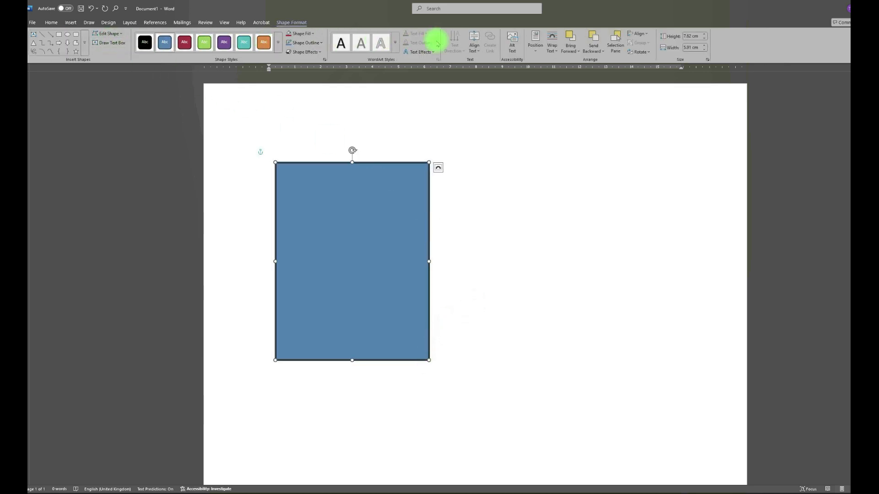
{"action": "left_click", "coordinate": [705, 35]}
{"action": "left_click", "coordinate": [705, 34]}
{"action": "left_click", "coordinate": [705, 34]}
{"action": "left_click", "coordinate": [705, 35]}
{"action": "left_click", "coordinate": [705, 35]}
{"action": "left_click", "coordinate": [705, 34]}
{"action": "left_click", "coordinate": [704, 34]}
{"action": "left_click", "coordinate": [704, 34]}
{"action": "left_click", "coordinate": [705, 34]}
{"action": "left_click", "coordinate": [704, 34]}
{"action": "left_click", "coordinate": [705, 34]}
{"action": "left_click", "coordinate": [704, 34]}
{"action": "left_click", "coordinate": [705, 35]}
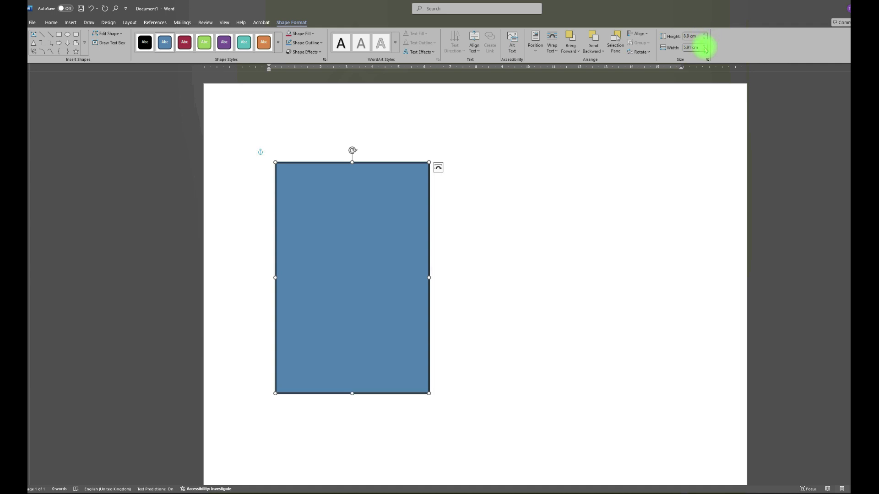
Step: Set the rectangle's width to 6.3 cm and deselect it
{"action": "left_click", "coordinate": [705, 46]}
{"action": "left_click", "coordinate": [705, 46]}
{"action": "left_click", "coordinate": [704, 46]}
{"action": "left_click", "coordinate": [705, 46]}
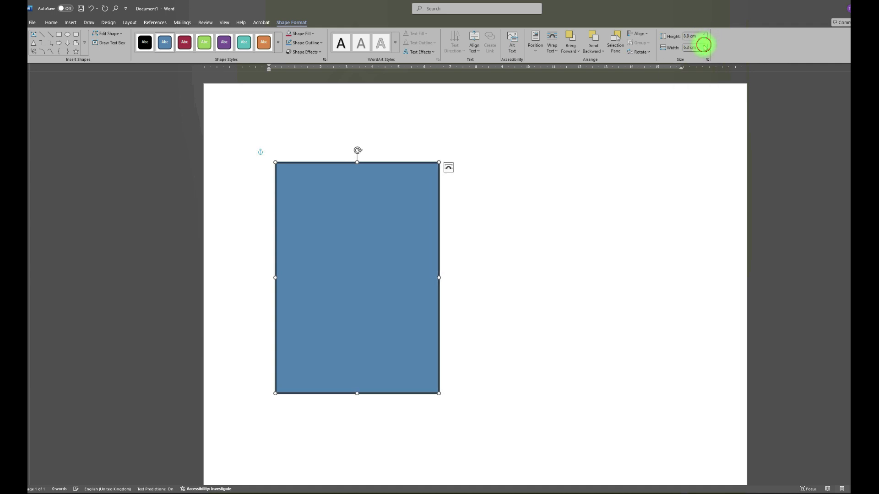
{"action": "left_click", "coordinate": [501, 314]}
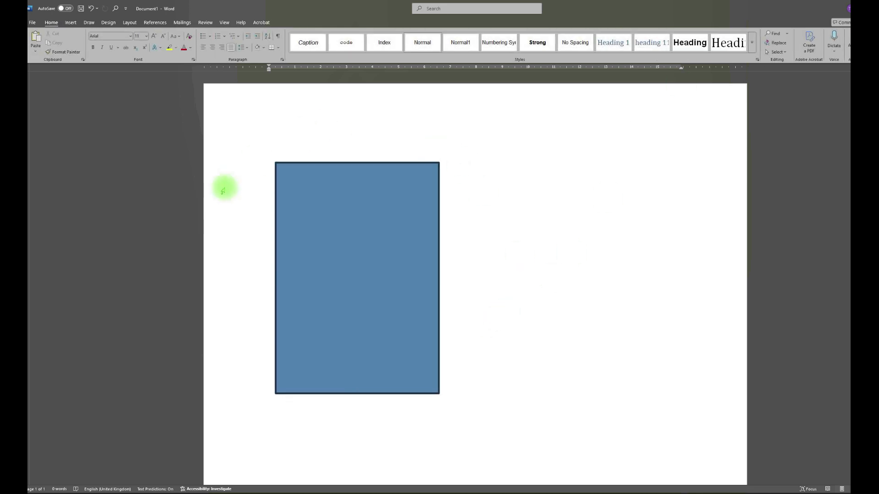
Step: Set the rectangle's text wrapping to Tight and move it to the right half of the page
{"action": "left_click", "coordinate": [390, 216]}
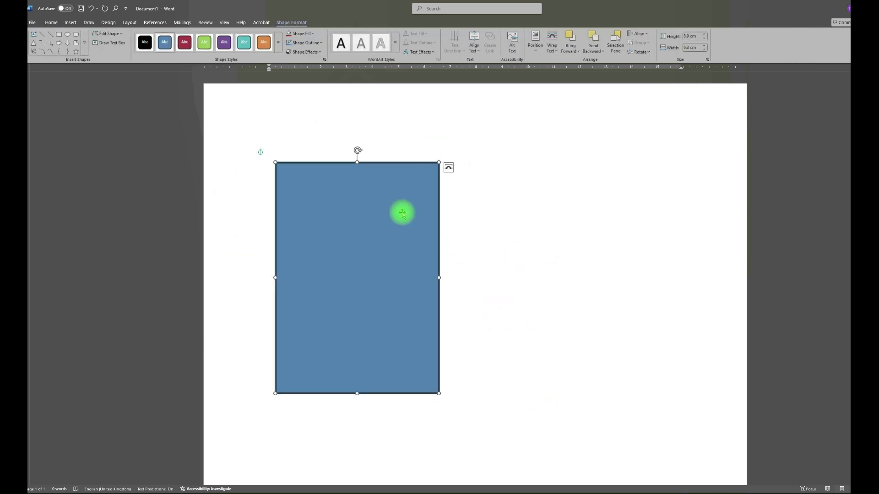
{"action": "left_click", "coordinate": [448, 171]}
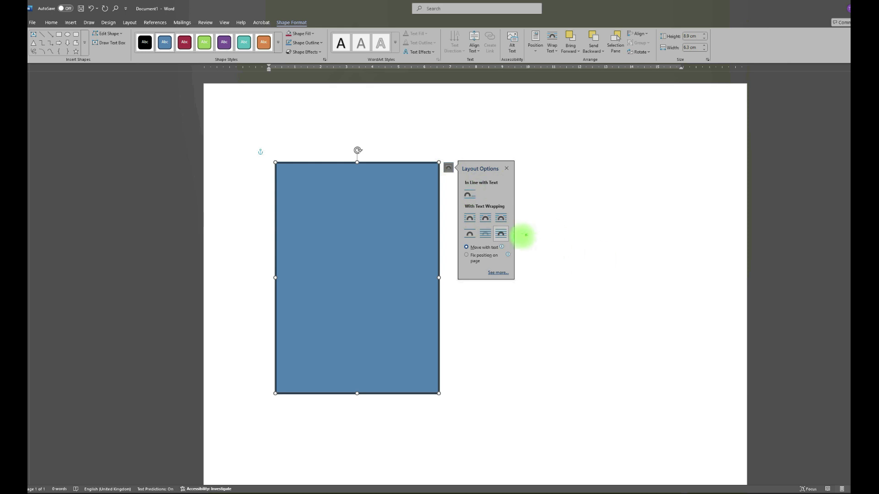
{"action": "left_click", "coordinate": [486, 219]}
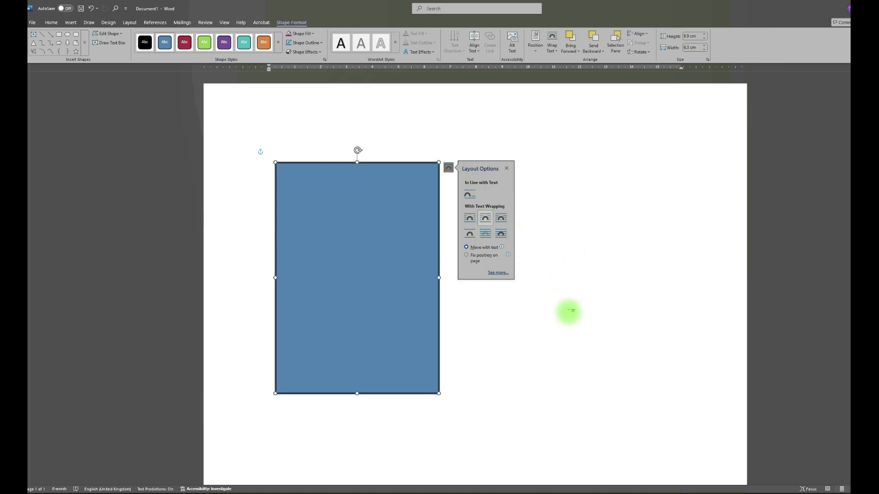
{"action": "left_click", "coordinate": [507, 168]}
{"action": "left_click_drag", "start_coordinate": [374, 245], "coordinate": [325, 218]}
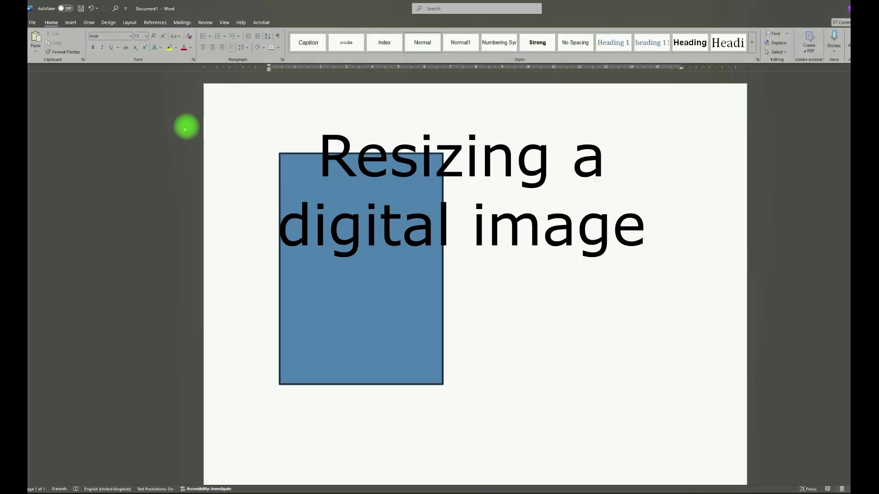
{"action": "left_click_drag", "start_coordinate": [320, 241], "coordinate": [553, 248]}
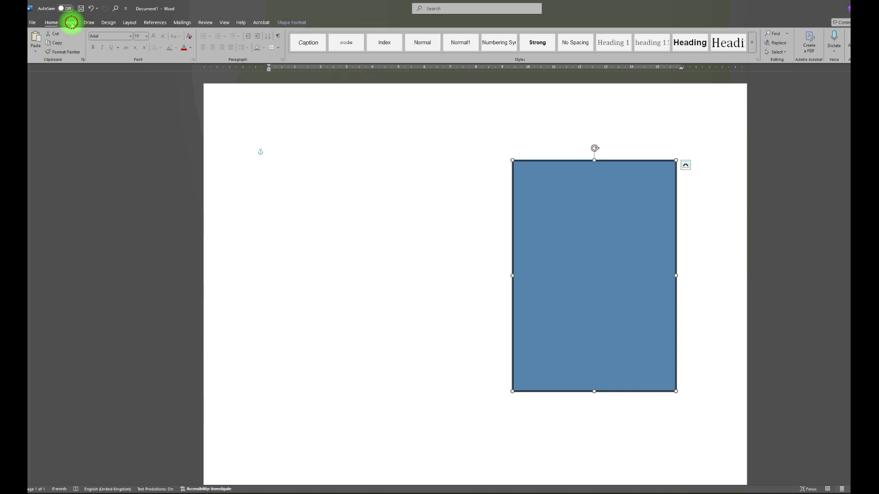
Step: Insert the picture "Untitled design (8)" from the inkscapes folder on this device
{"action": "left_click", "coordinate": [71, 22]}
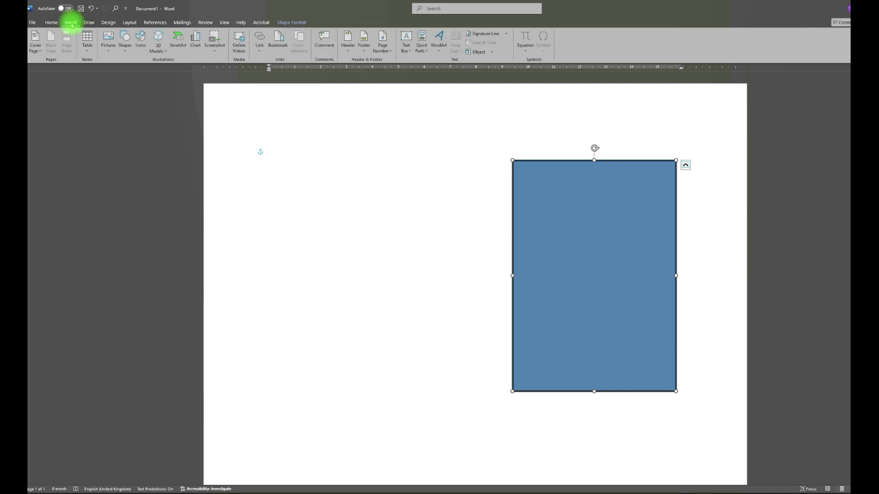
{"action": "left_click", "coordinate": [110, 42]}
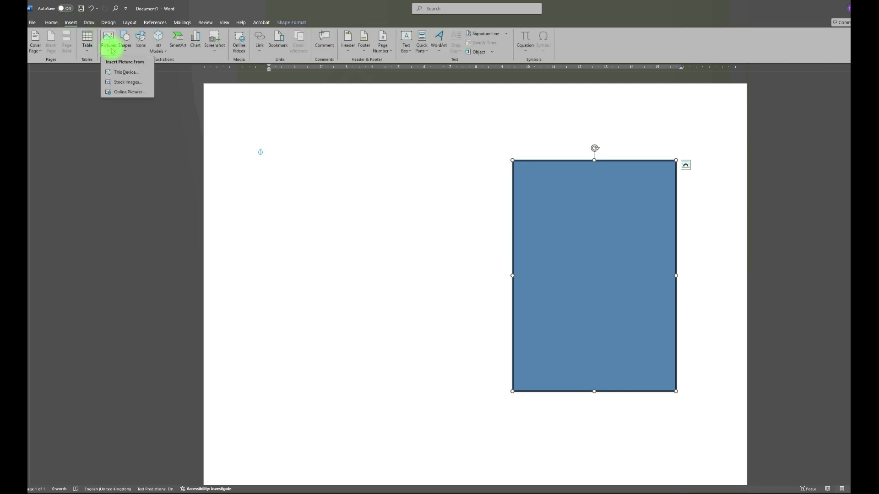
{"action": "left_click", "coordinate": [122, 72]}
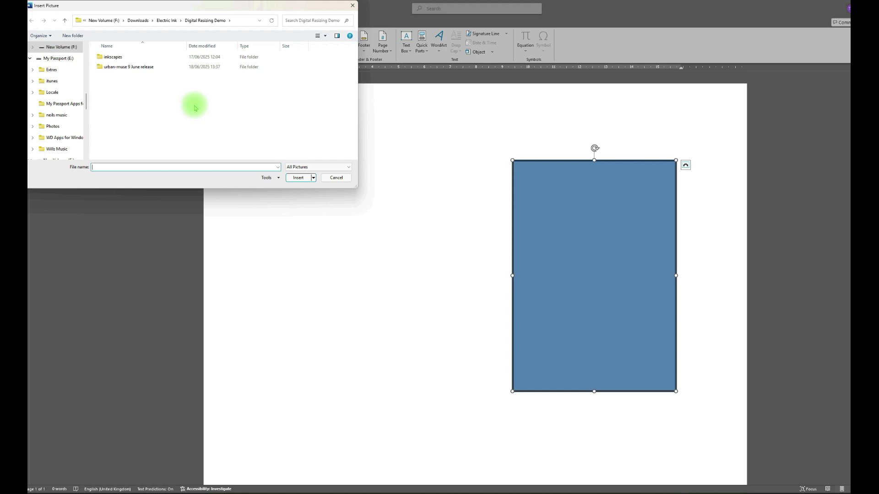
{"action": "double_click", "coordinate": [114, 57]}
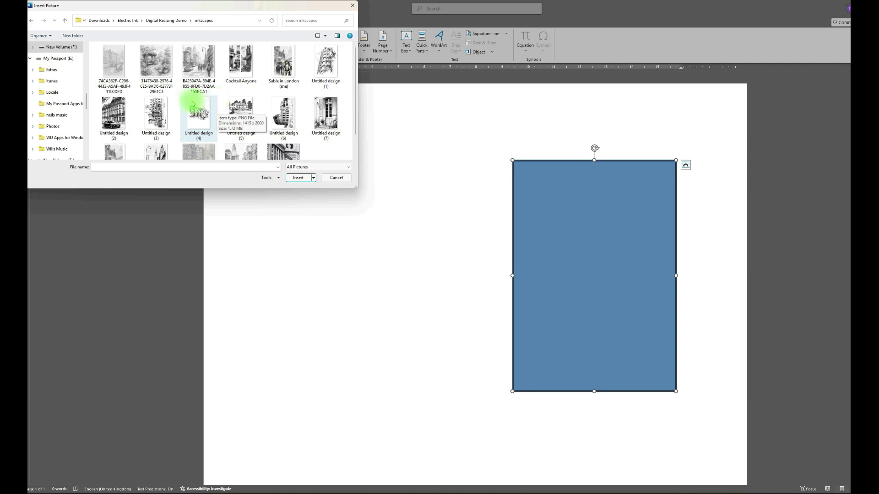
{"action": "scroll", "coordinate": [153, 114], "scroll_direction": "down", "scroll_amount": 1}
{"action": "left_click", "coordinate": [118, 136]}
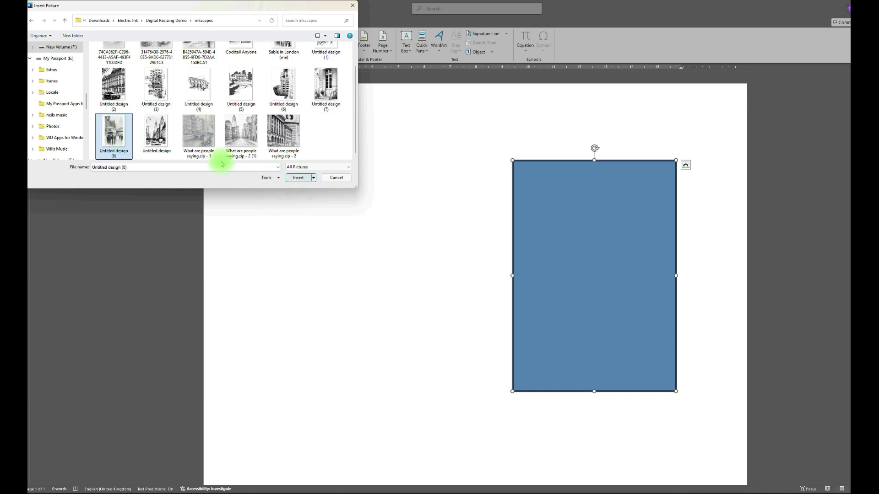
{"action": "left_click", "coordinate": [307, 178]}
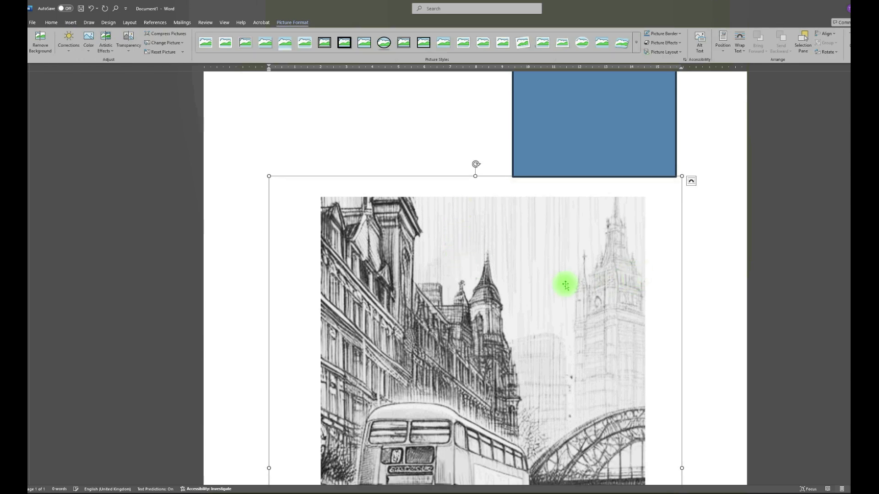
Step: Set the inserted picture's text wrapping to Tight so it can be placed freely
{"action": "scroll", "coordinate": [563, 280], "scroll_direction": "down", "scroll_amount": 4}
{"action": "scroll", "coordinate": [562, 281], "scroll_direction": "up", "scroll_amount": 2}
{"action": "scroll", "coordinate": [564, 281], "scroll_direction": "up", "scroll_amount": 4}
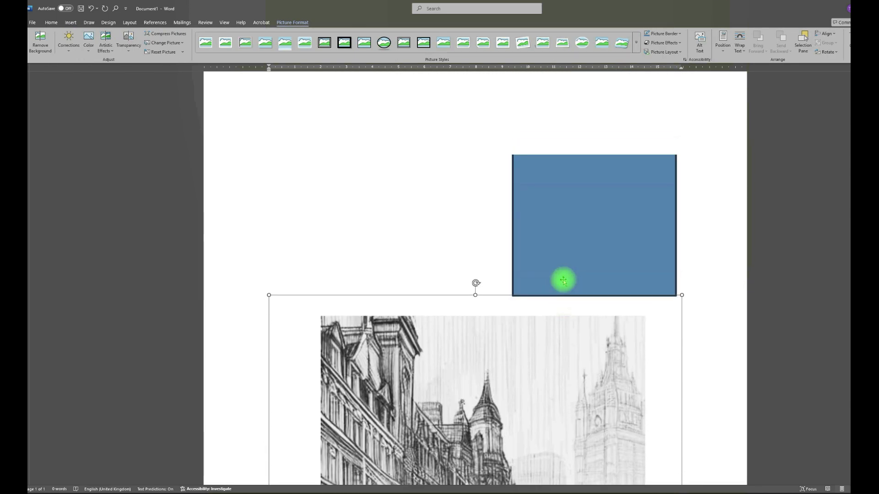
{"action": "scroll", "coordinate": [640, 275], "scroll_direction": "down", "scroll_amount": 1}
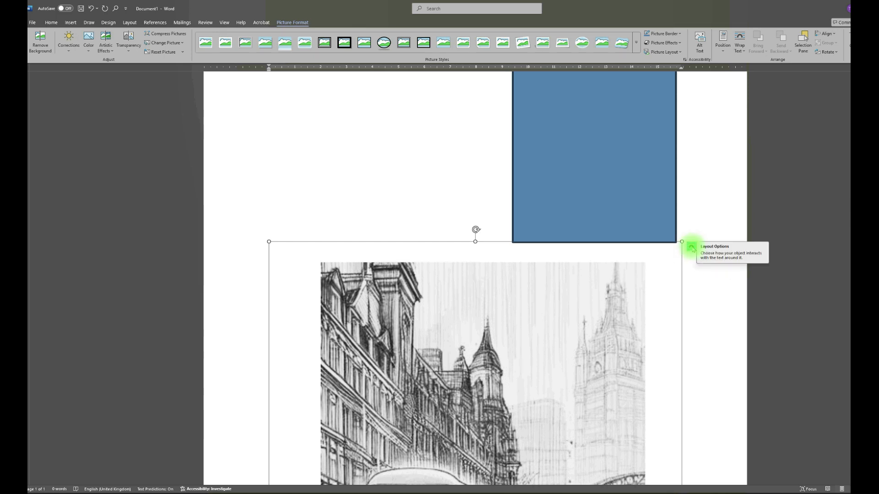
{"action": "left_click", "coordinate": [692, 249]}
{"action": "left_click", "coordinate": [728, 298]}
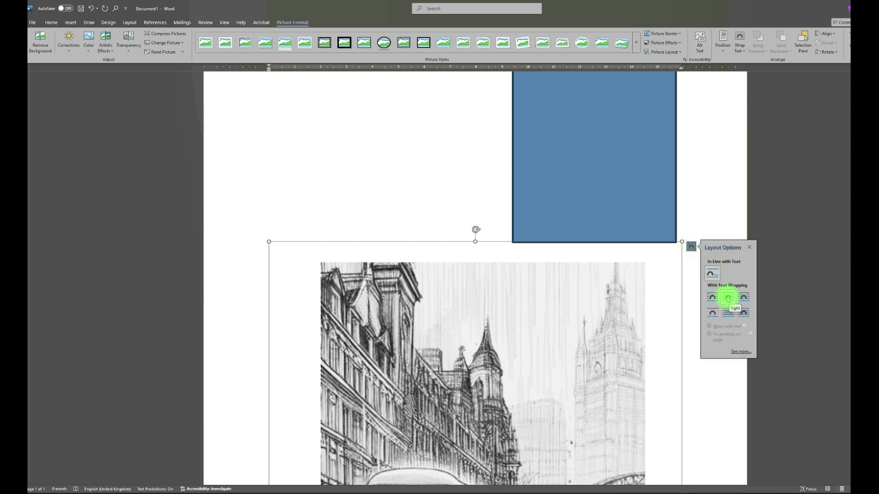
{"action": "left_click", "coordinate": [728, 299]}
Step: Move the bus picture up the page and scale it down proportionally from its upper-right corner
{"action": "left_click_drag", "start_coordinate": [514, 255], "coordinate": [471, 255]}
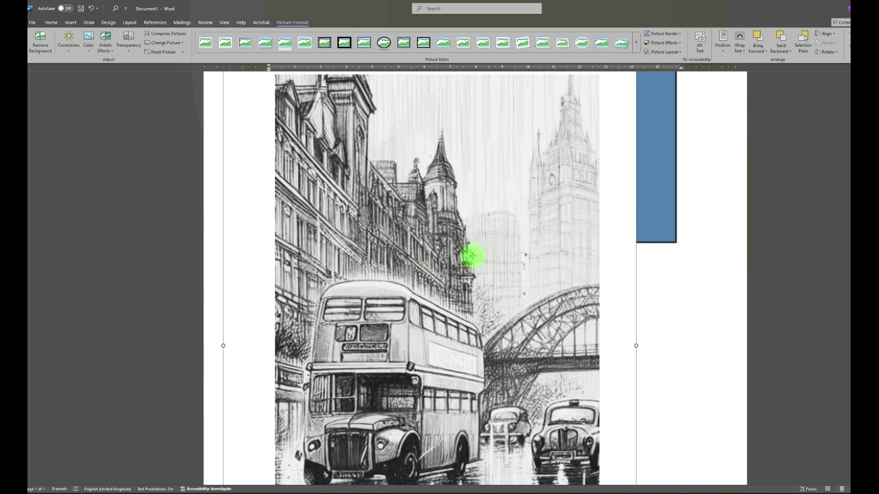
{"action": "scroll", "coordinate": [566, 263], "scroll_direction": "up", "scroll_amount": 3}
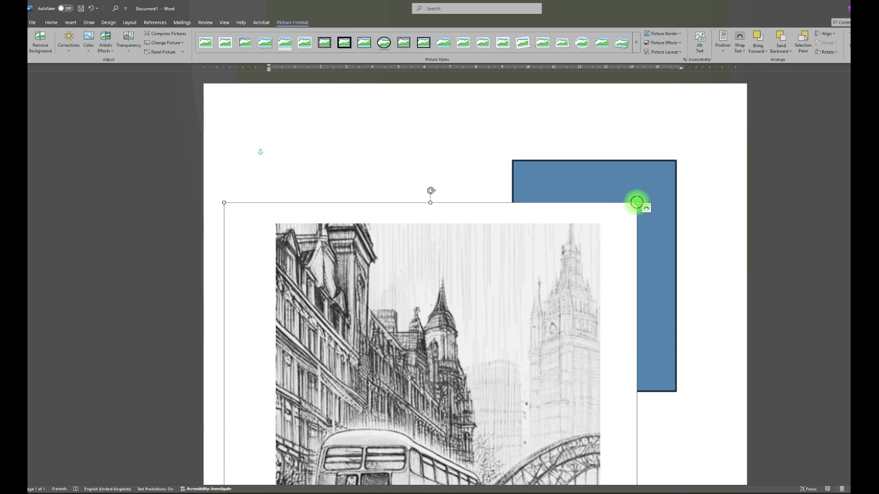
{"action": "left_click_drag", "start_coordinate": [636, 203], "coordinate": [489, 321]}
{"action": "scroll", "coordinate": [474, 339], "scroll_direction": "down", "scroll_amount": 5}
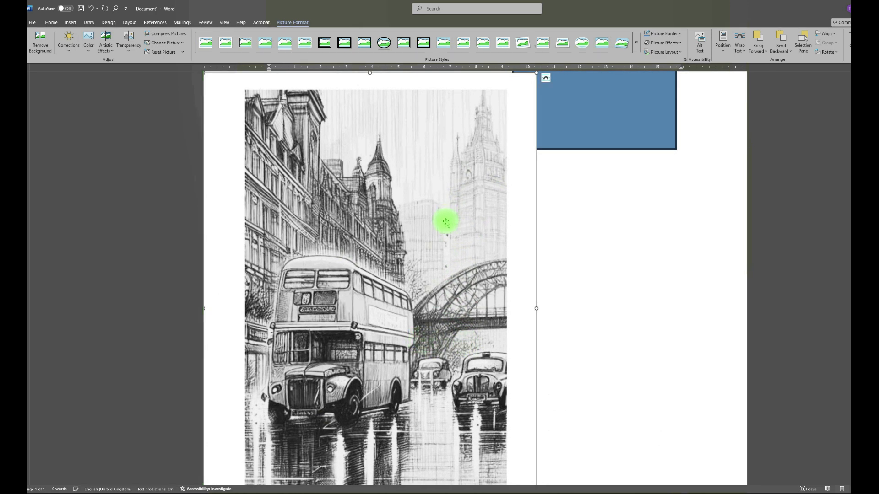
{"action": "left_click_drag", "start_coordinate": [447, 219], "coordinate": [488, 210]}
{"action": "scroll", "coordinate": [584, 173], "scroll_direction": "up", "scroll_amount": 2}
{"action": "left_click_drag", "start_coordinate": [578, 160], "coordinate": [391, 298]}
Step: Shrink the bus picture further in proportion and place it beside the blue rectangle, with their upper edges roughly level
{"action": "scroll", "coordinate": [389, 288], "scroll_direction": "down", "scroll_amount": 5}
{"action": "scroll", "coordinate": [398, 238], "scroll_direction": "down", "scroll_amount": 2}
{"action": "scroll", "coordinate": [521, 293], "scroll_direction": "up", "scroll_amount": 6}
{"action": "scroll", "coordinate": [368, 275], "scroll_direction": "down", "scroll_amount": 3}
{"action": "left_click_drag", "start_coordinate": [364, 193], "coordinate": [366, 188]}
{"action": "scroll", "coordinate": [550, 277], "scroll_direction": "up", "scroll_amount": 3}
{"action": "left_click_drag", "start_coordinate": [394, 312], "coordinate": [389, 259]}
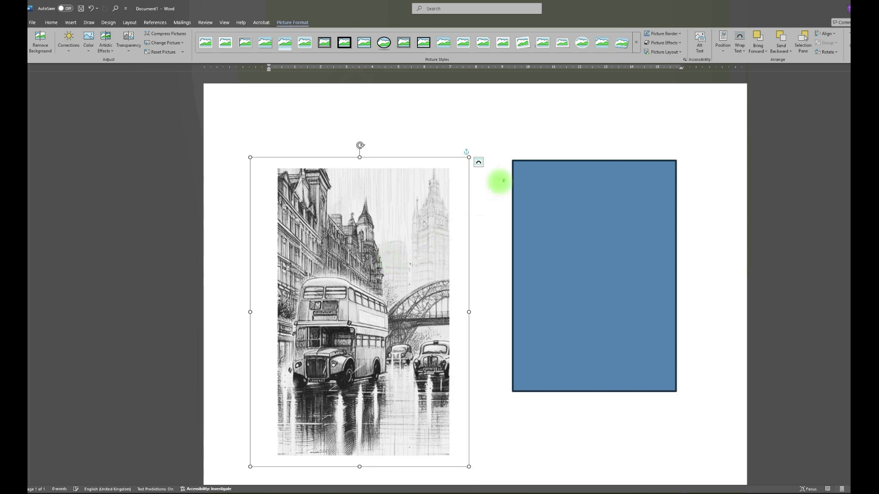
{"action": "left_click_drag", "start_coordinate": [469, 158], "coordinate": [418, 202]}
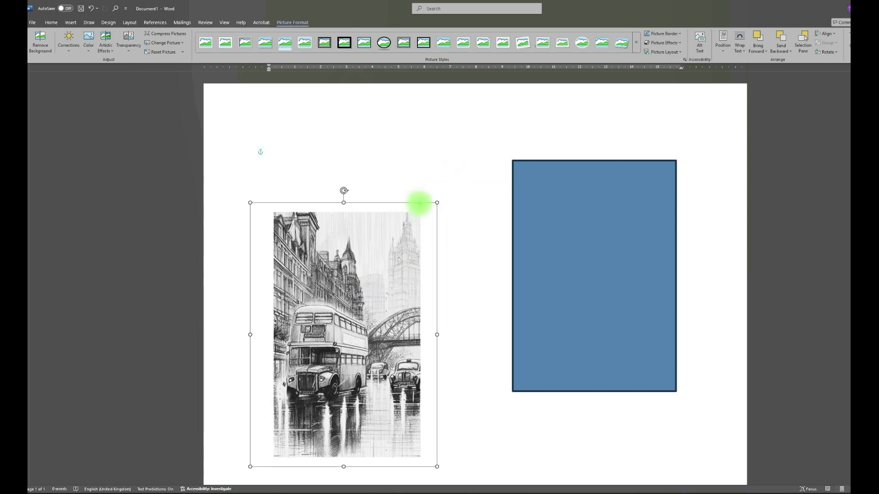
{"action": "left_click_drag", "start_coordinate": [375, 304], "coordinate": [412, 260]}
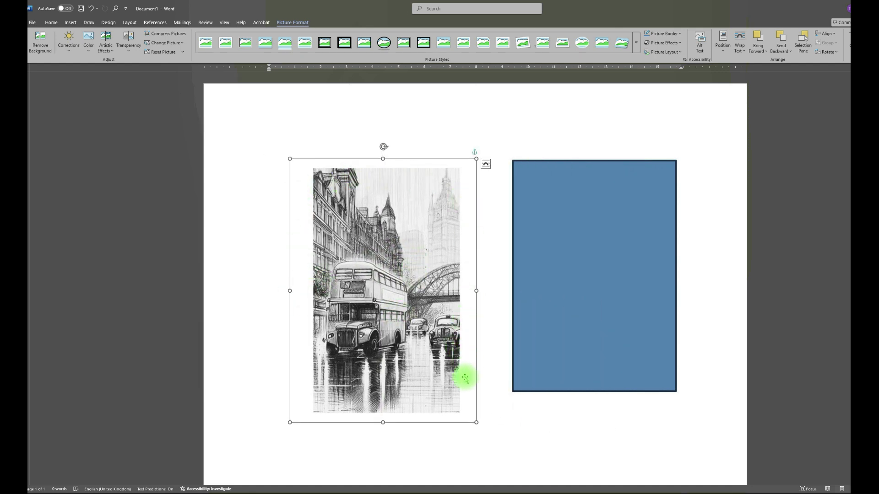
Step: Try stretching the bus picture slightly wider from its right edge without changing its height
{"action": "left_click", "coordinate": [487, 328]}
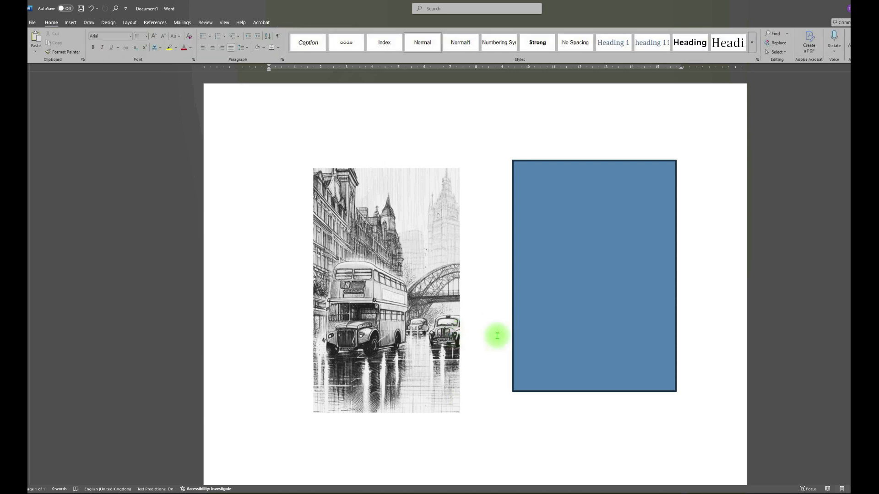
{"action": "left_click", "coordinate": [448, 297]}
{"action": "mouse_move", "coordinate": [474, 291]}
{"action": "left_mouse_down"}
{"action": "mouse_move", "coordinate": [639, 288]}
{"action": "mouse_move", "coordinate": [485, 291]}
{"action": "left_mouse_up"}
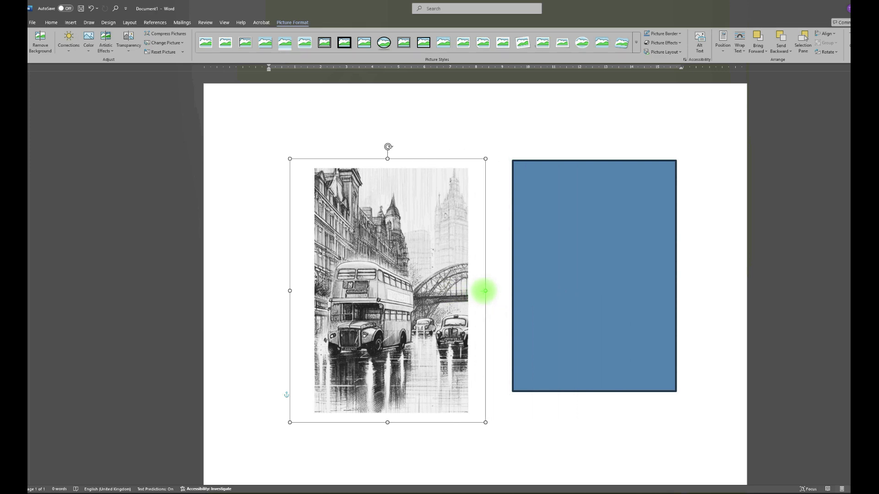
{"action": "left_click_drag", "start_coordinate": [486, 291], "coordinate": [483, 290]}
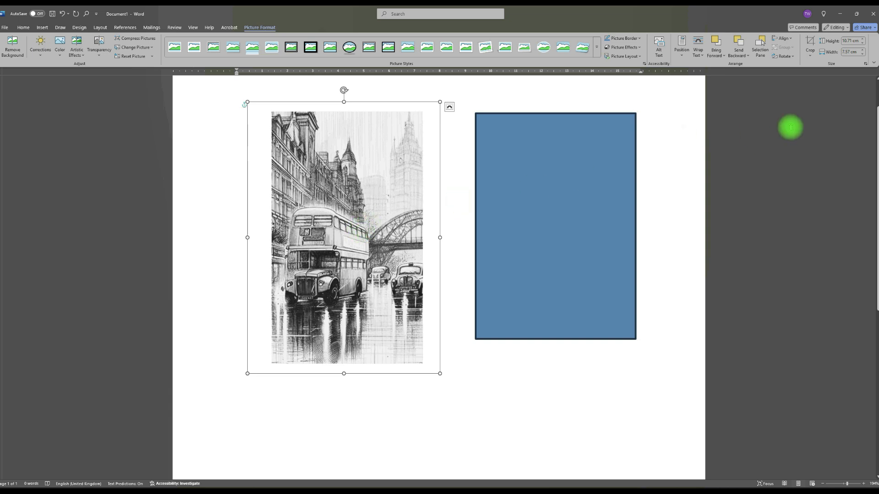
Step: Crop the white margins off all four sides of the bus picture and apply the crop
{"action": "left_click", "coordinate": [811, 56]}
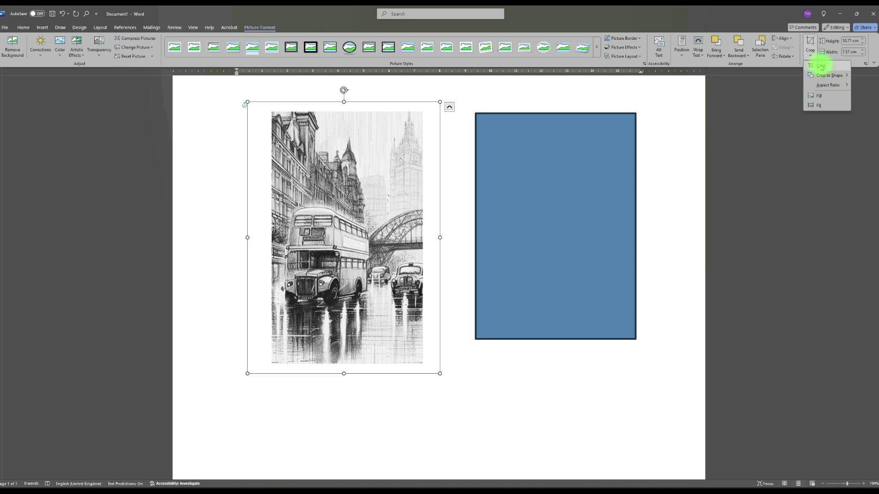
{"action": "left_click", "coordinate": [821, 67]}
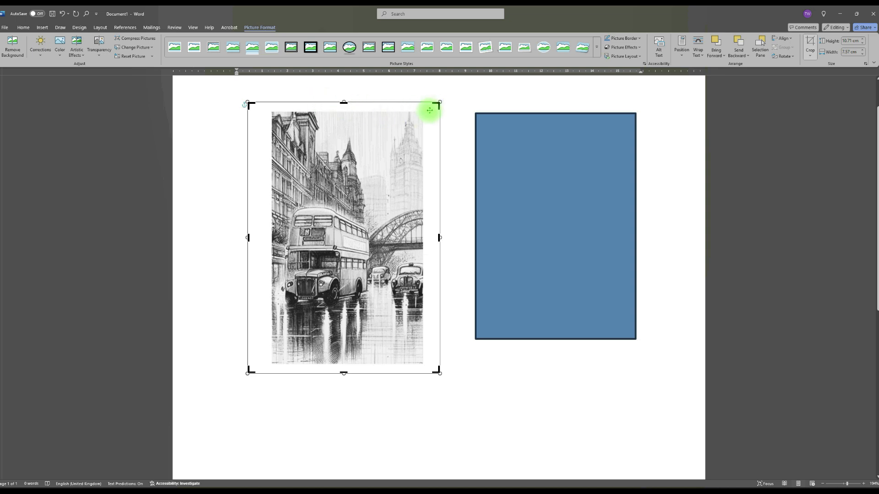
{"action": "left_click_drag", "start_coordinate": [438, 104], "coordinate": [421, 112]}
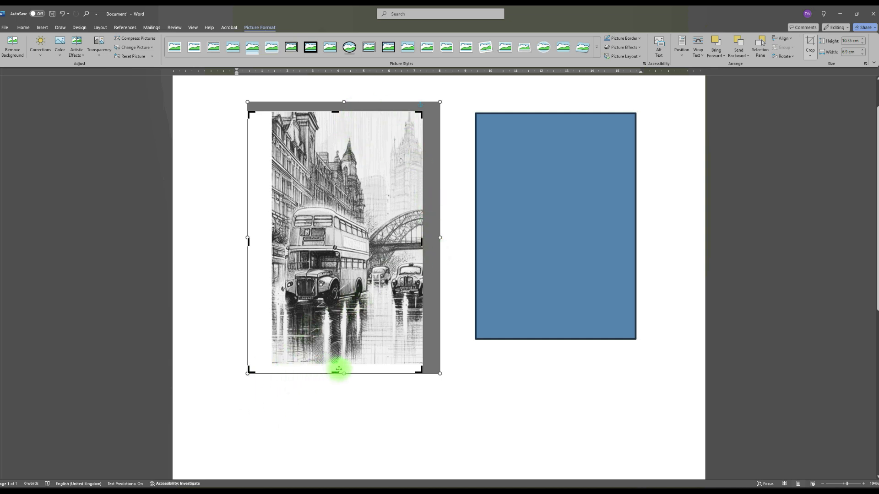
{"action": "mouse_move", "coordinate": [335, 373]}
{"action": "left_mouse_down"}
{"action": "mouse_move", "coordinate": [335, 357]}
{"action": "mouse_move", "coordinate": [335, 373]}
{"action": "left_mouse_up"}
{"action": "left_click_drag", "start_coordinate": [249, 372], "coordinate": [271, 363]}
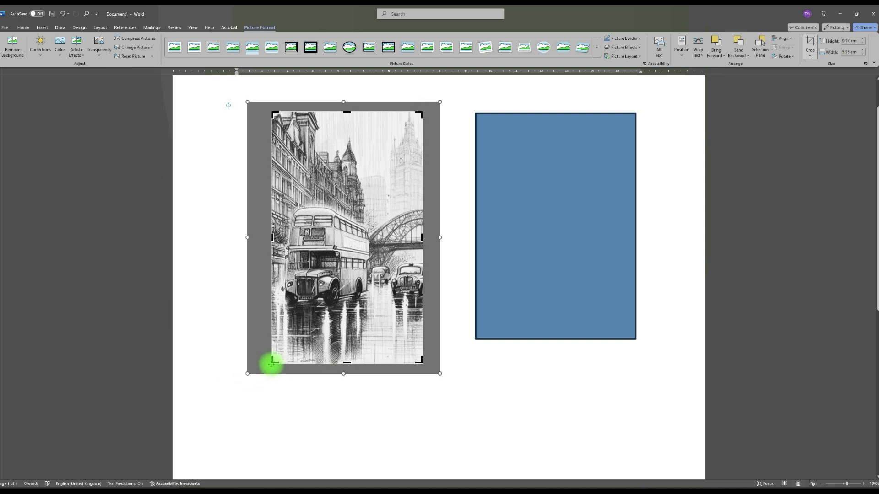
{"action": "left_click", "coordinate": [485, 390]}
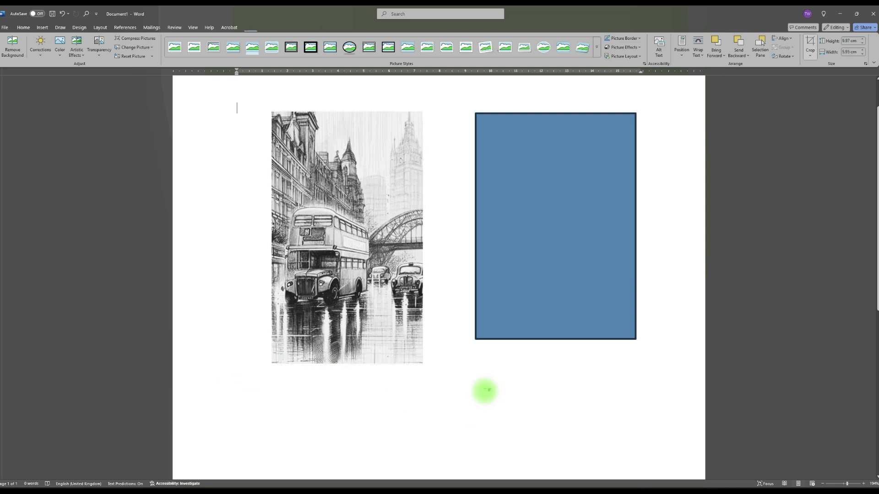
Step: Move the cropped bus picture over the blue rectangle and enlarge it proportionally to the rectangle's width, about 6.2 cm
{"action": "left_click", "coordinate": [326, 222]}
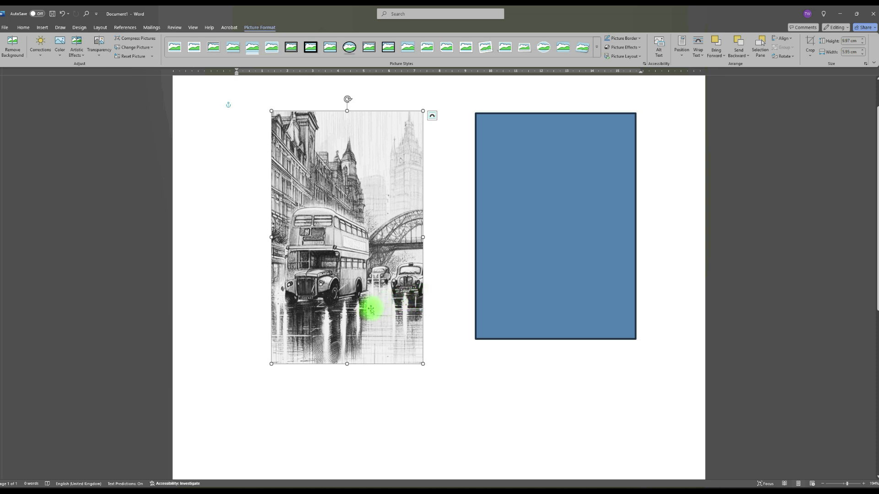
{"action": "left_click_drag", "start_coordinate": [343, 190], "coordinate": [553, 197]}
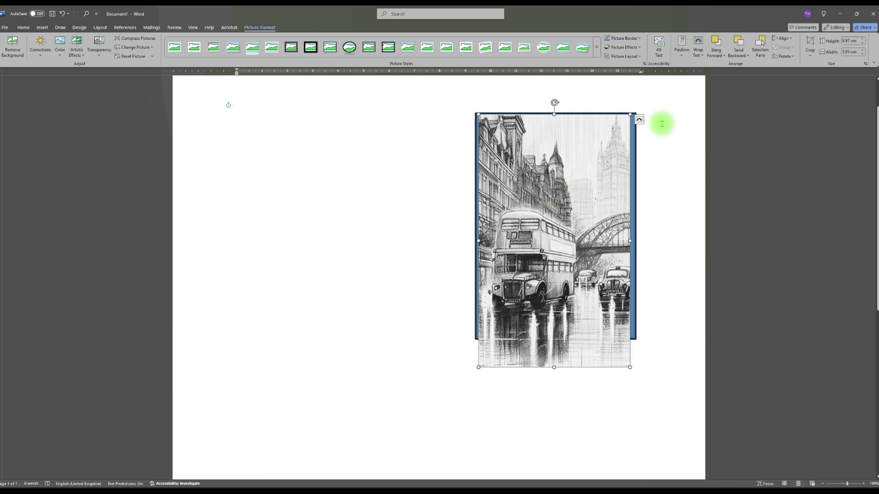
{"action": "left_click_drag", "start_coordinate": [630, 115], "coordinate": [637, 112]}
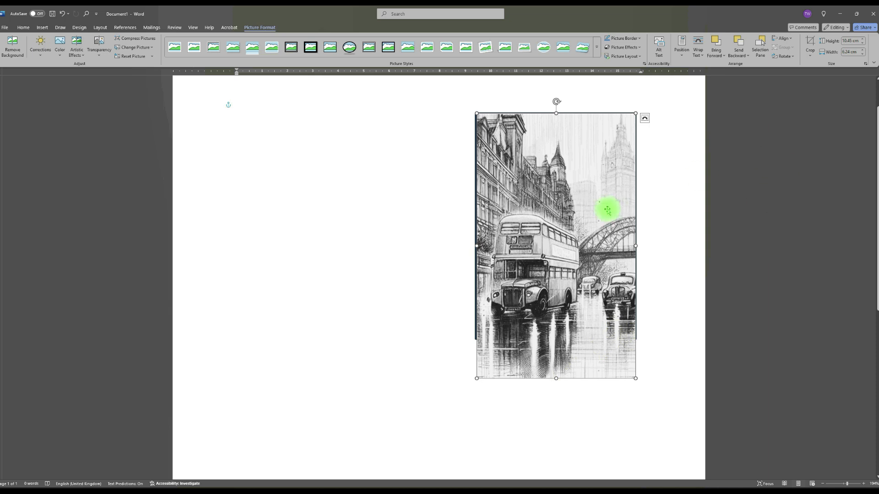
Step: Crop the bottom of the bus picture level with the blue rectangle's lower edge, about 8.9 cm high, and move the picture beside the rectangle
{"action": "left_click", "coordinate": [810, 55]}
{"action": "left_click", "coordinate": [817, 65]}
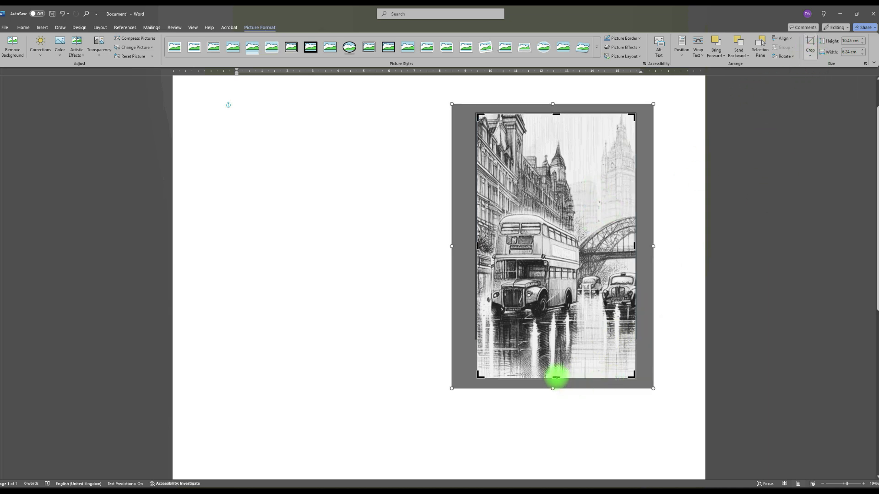
{"action": "left_click_drag", "start_coordinate": [556, 378], "coordinate": [557, 339]}
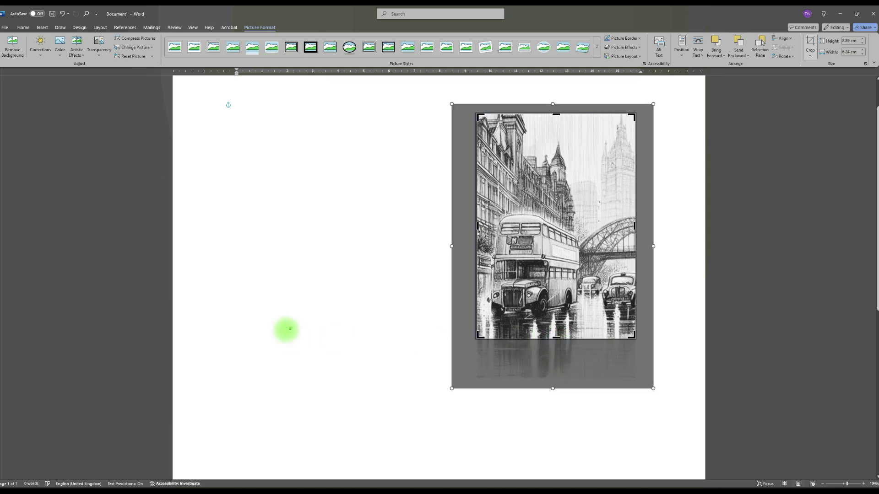
{"action": "left_click", "coordinate": [286, 328]}
{"action": "left_click_drag", "start_coordinate": [504, 239], "coordinate": [389, 233]}
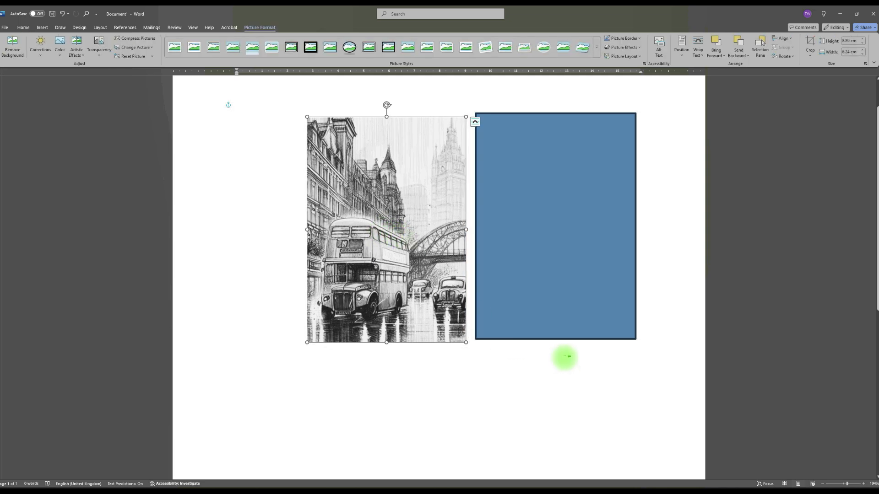
Step: Try flipping the bus picture horizontally, undo the flip, and try rotating the picture freely
{"action": "left_click", "coordinate": [228, 145]}
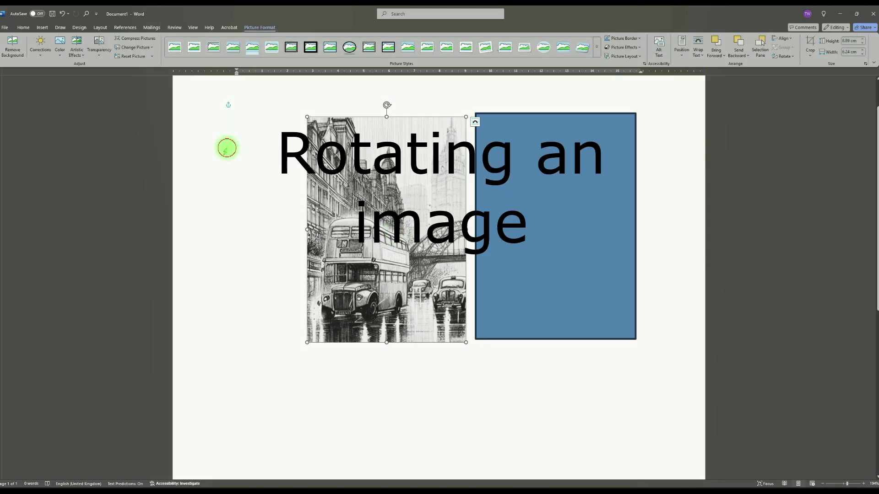
{"action": "left_click", "coordinate": [394, 198]}
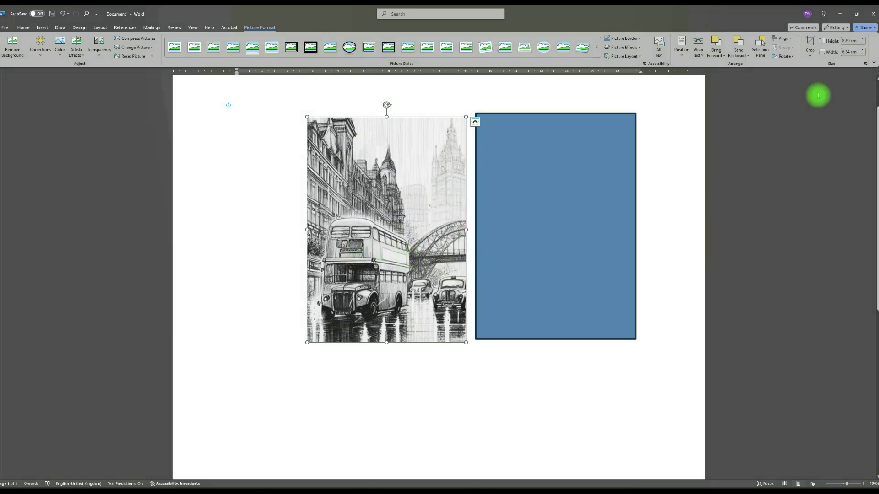
{"action": "left_click", "coordinate": [793, 58]}
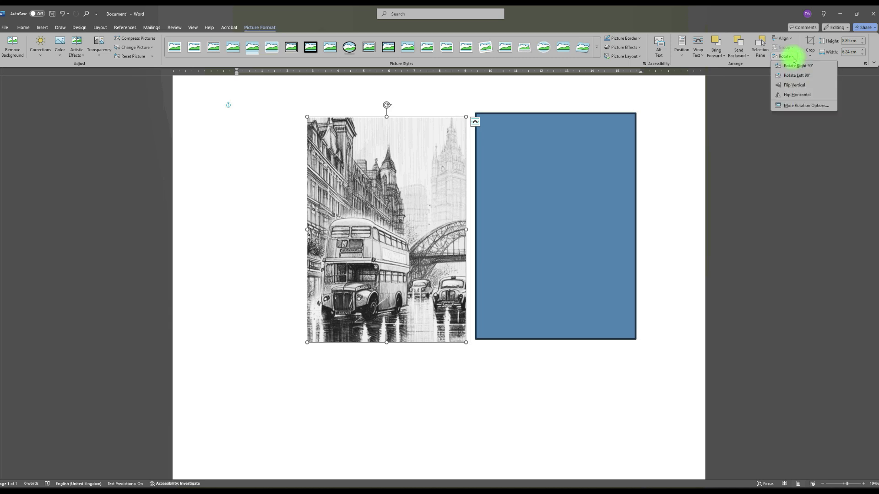
{"action": "left_click", "coordinate": [792, 95]}
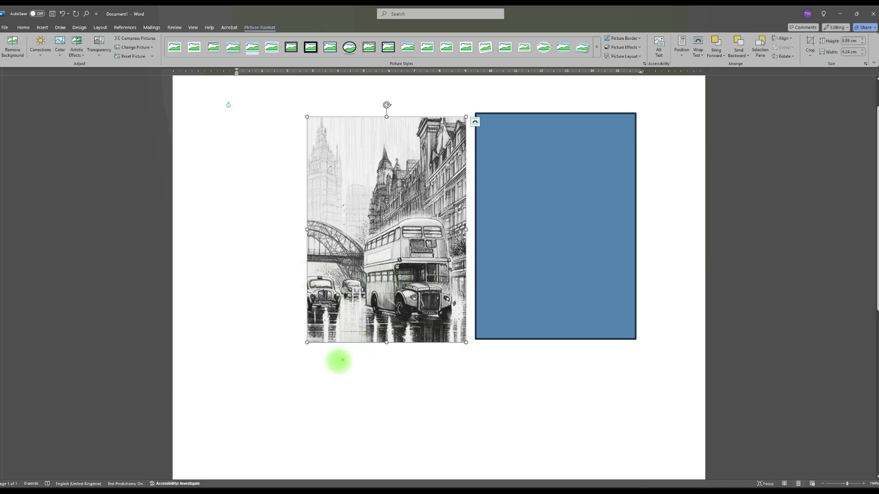
{"action": "key", "text": "ctrl+z"}
{"action": "left_click_drag", "start_coordinate": [396, 105], "coordinate": [362, 176]}
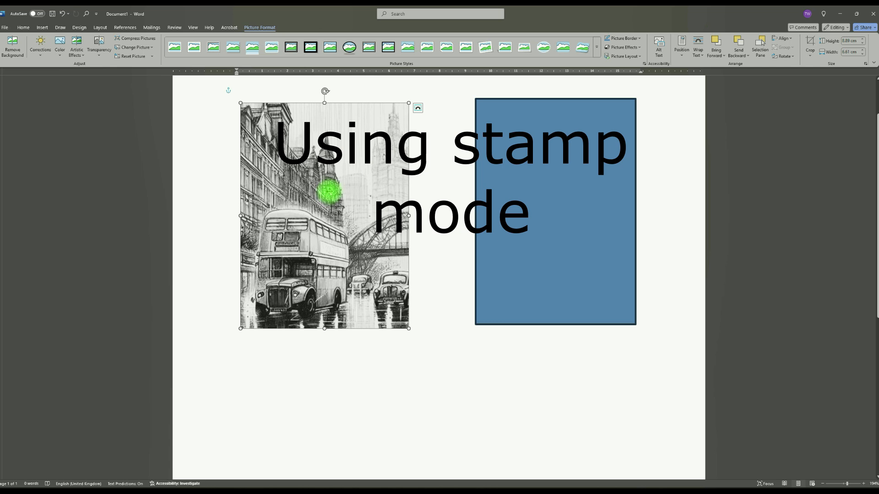
Step: Copy the bus picture and paste a duplicate into the document as a picture
{"action": "right_click", "coordinate": [328, 192]}
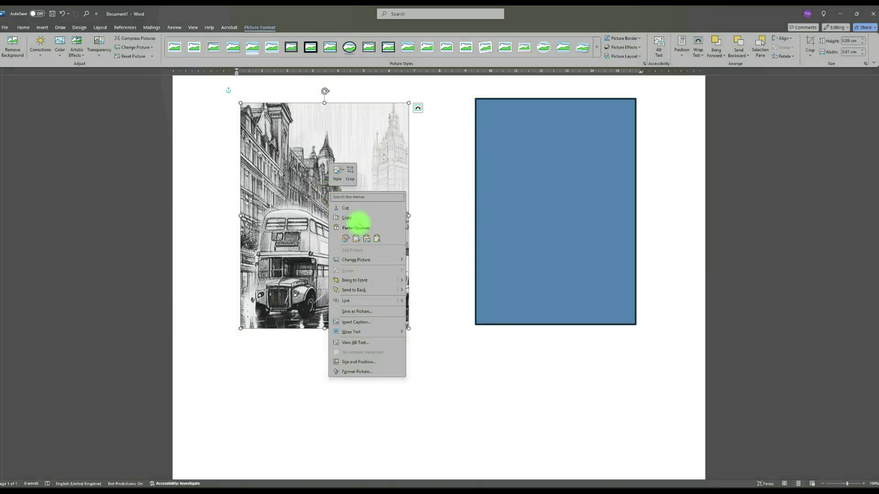
{"action": "left_click", "coordinate": [348, 218]}
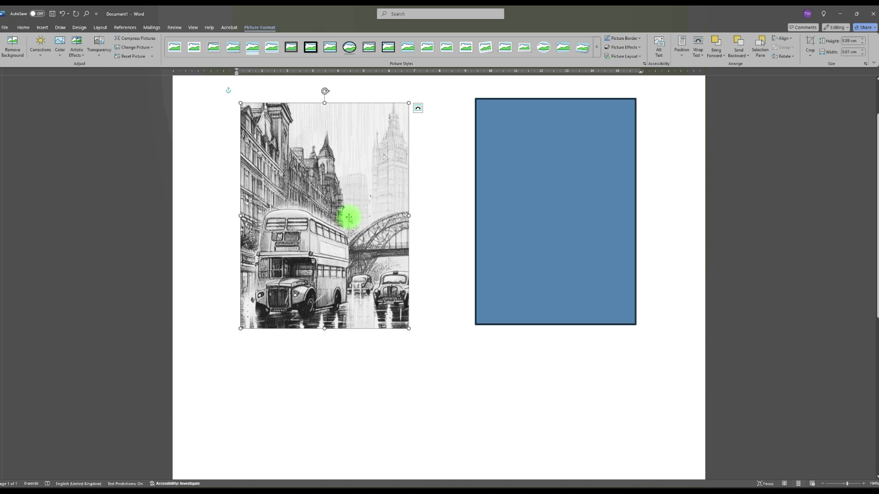
{"action": "left_click", "coordinate": [423, 359]}
{"action": "right_click", "coordinate": [442, 354]}
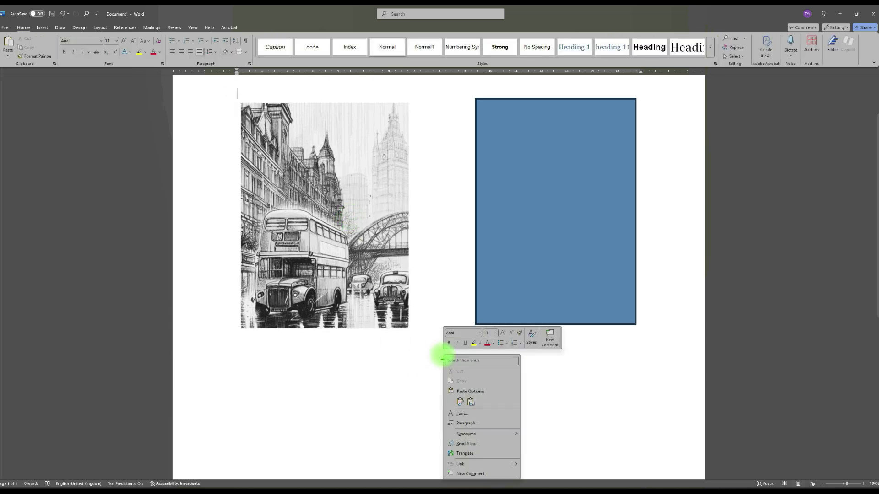
{"action": "left_click", "coordinate": [471, 402]}
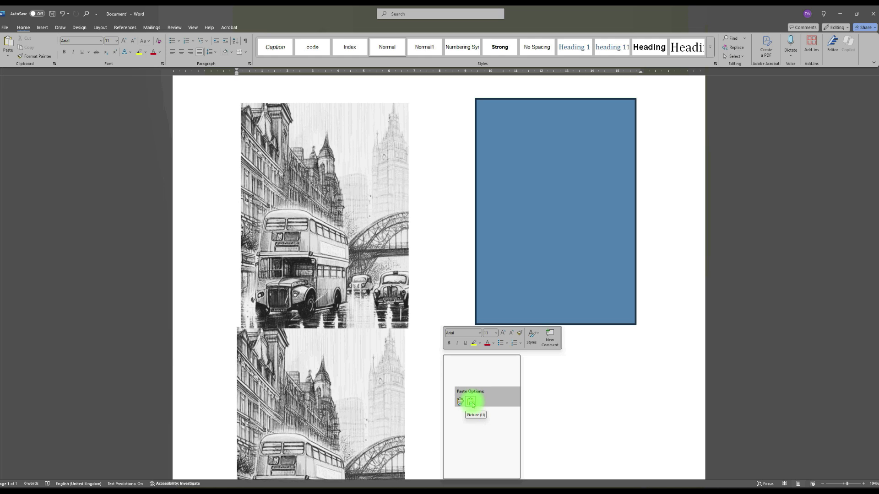
Step: Give the pasted bus picture Tight text wrapping and move it up over the original
{"action": "left_click", "coordinate": [334, 383]}
{"action": "left_click", "coordinate": [414, 334]}
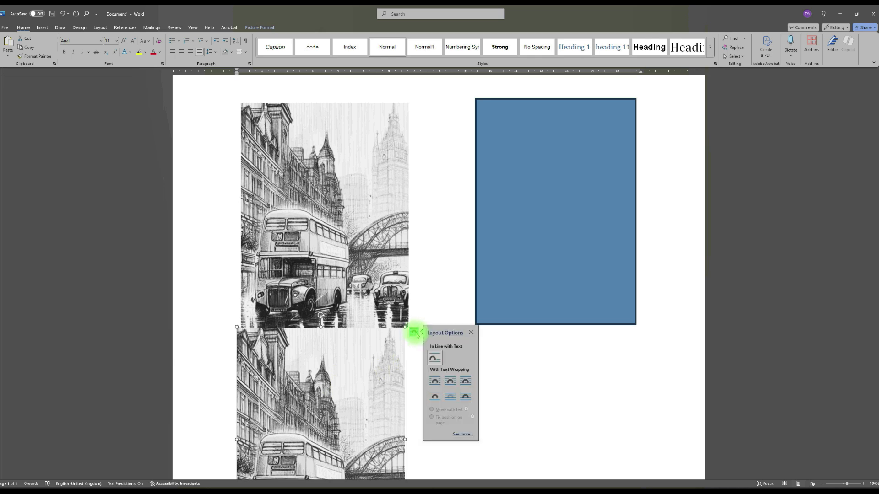
{"action": "left_click", "coordinate": [450, 383]}
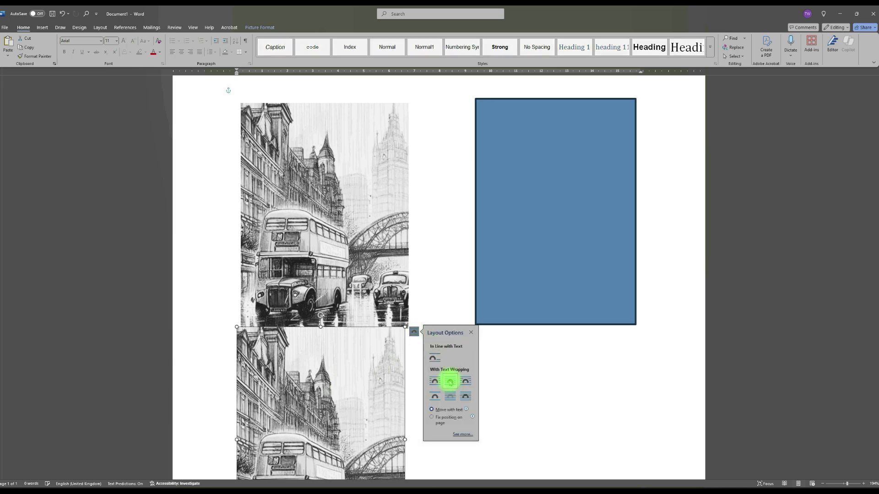
{"action": "left_click_drag", "start_coordinate": [361, 385], "coordinate": [414, 331]}
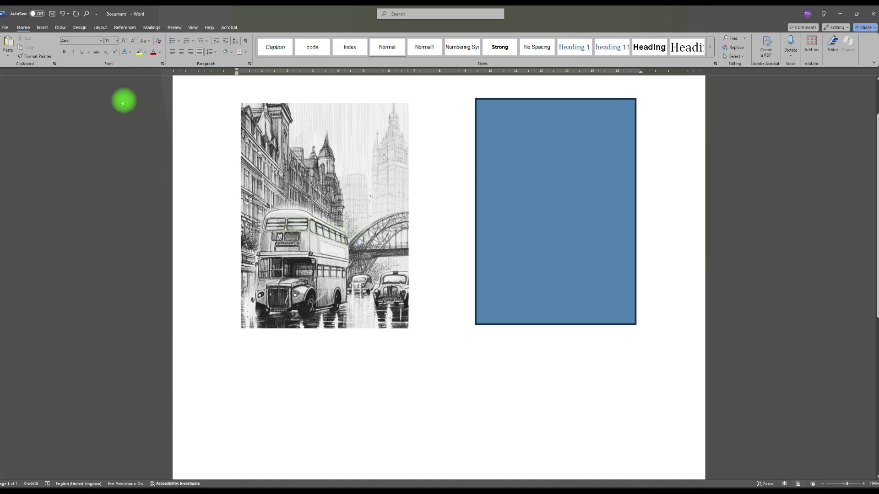
Step: Insert the picture Photoroom_20250608_163950 of the woman in a suit from the urban-muse 9 June release folder on this device
{"action": "left_click", "coordinate": [43, 29]}
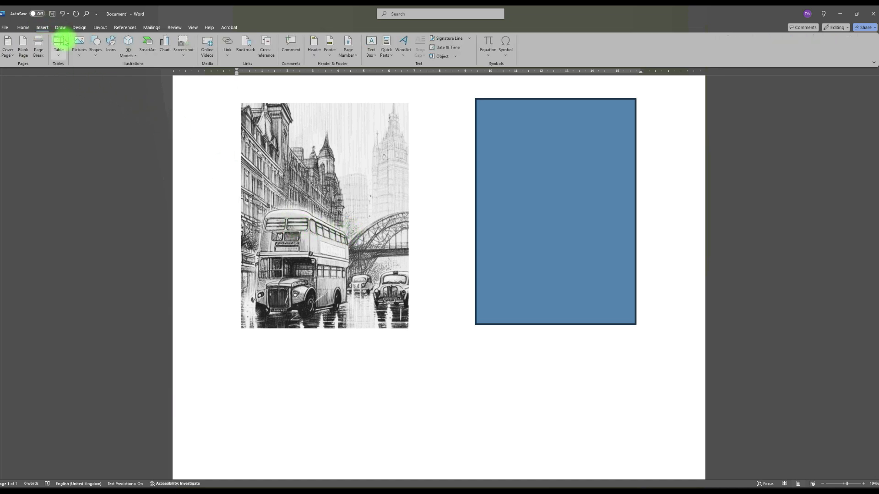
{"action": "left_click", "coordinate": [79, 53]}
{"action": "left_click", "coordinate": [95, 76]}
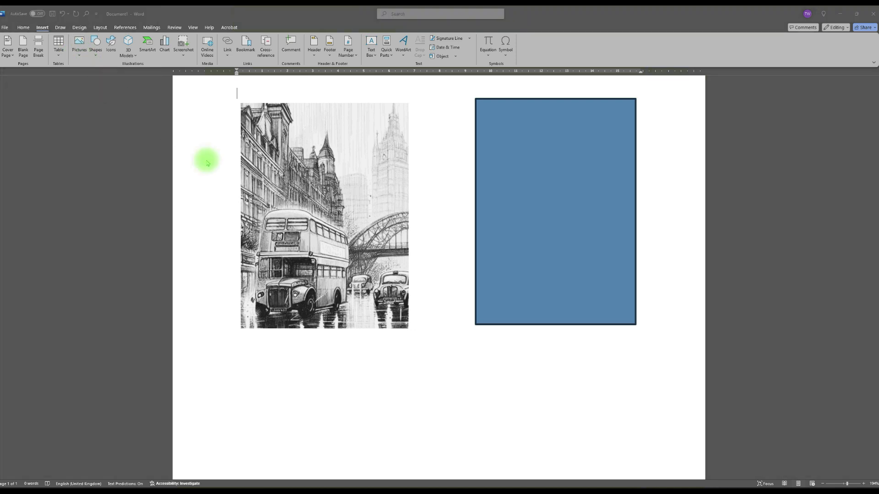
{"action": "left_click", "coordinate": [151, 25]}
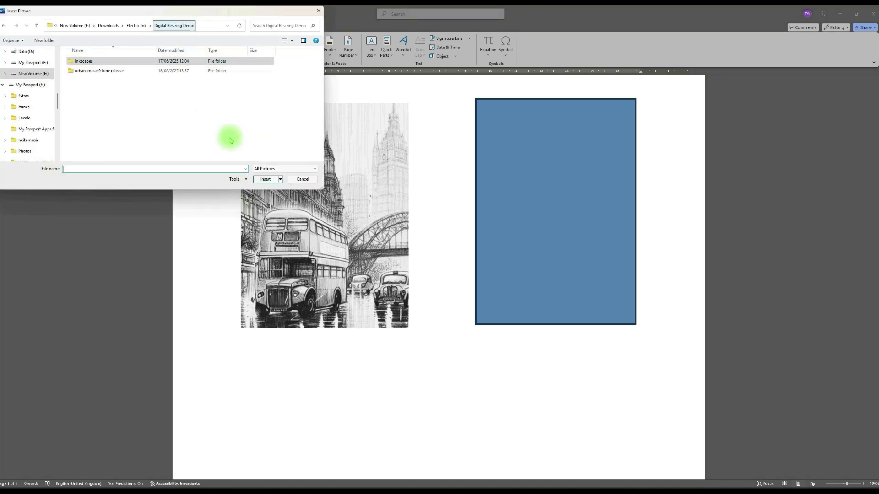
{"action": "double_click", "coordinate": [115, 71]}
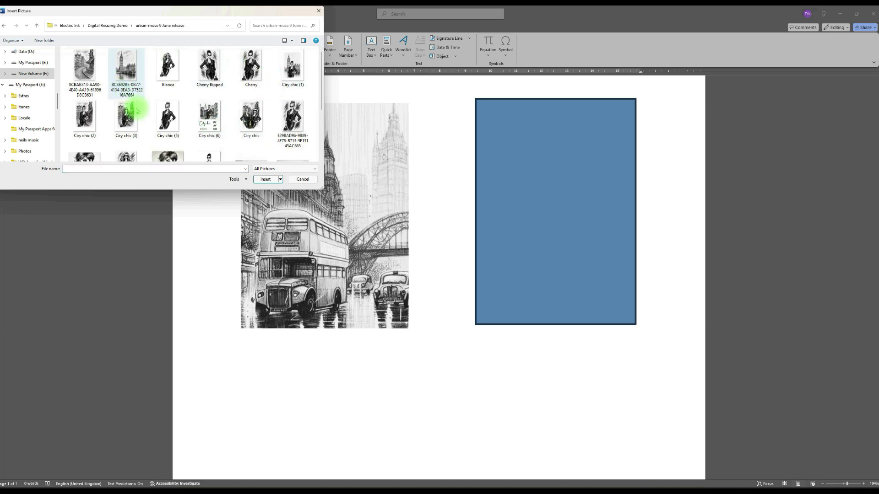
{"action": "mouse_move", "coordinate": [203, 109]}
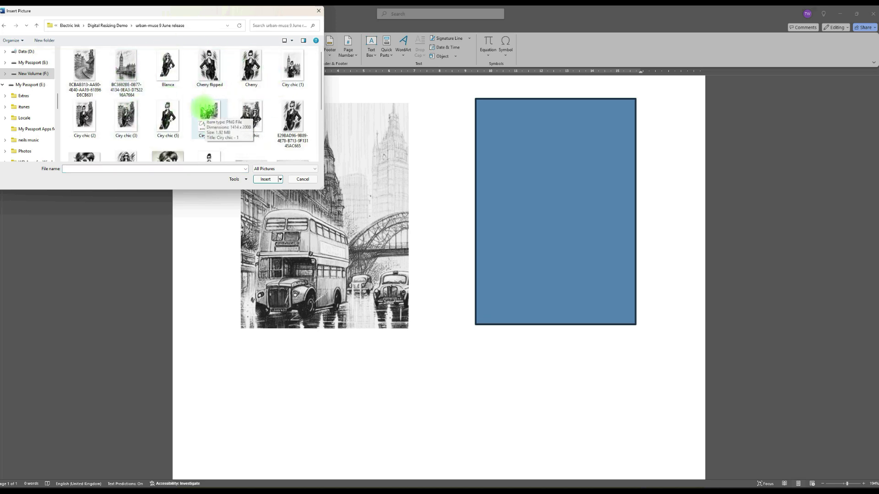
{"action": "scroll", "coordinate": [204, 109], "scroll_direction": "down", "scroll_amount": 2}
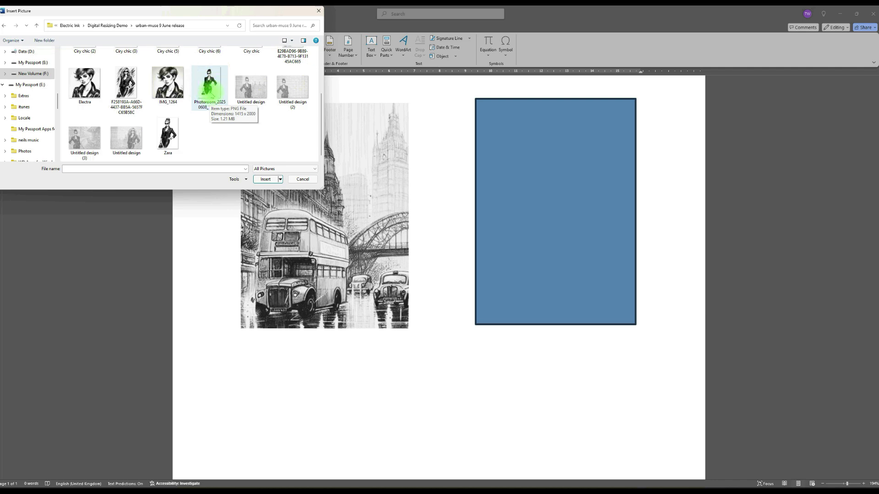
{"action": "scroll", "coordinate": [210, 119], "scroll_direction": "up", "scroll_amount": 2}
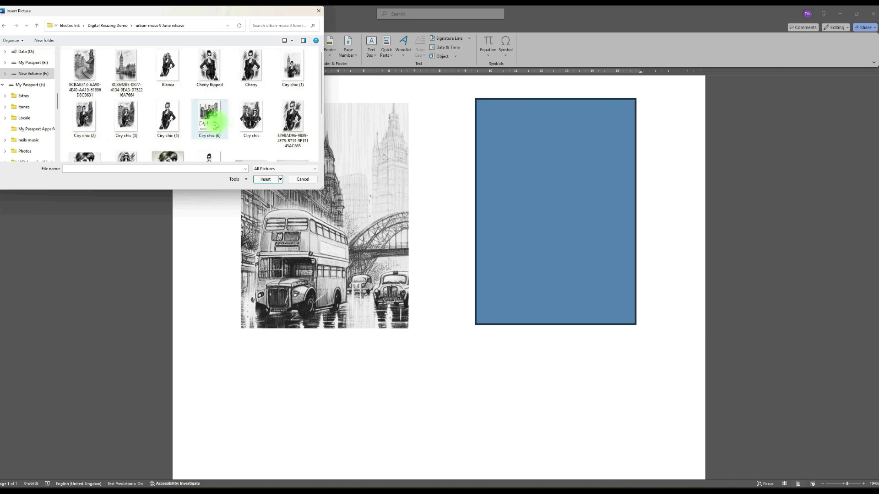
{"action": "scroll", "coordinate": [213, 122], "scroll_direction": "down", "scroll_amount": 2}
{"action": "left_click", "coordinate": [214, 91]}
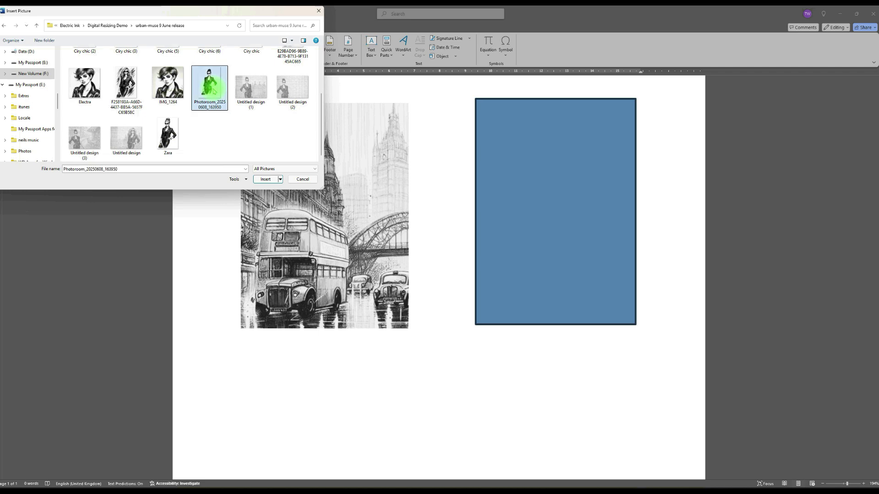
{"action": "left_click", "coordinate": [269, 178]}
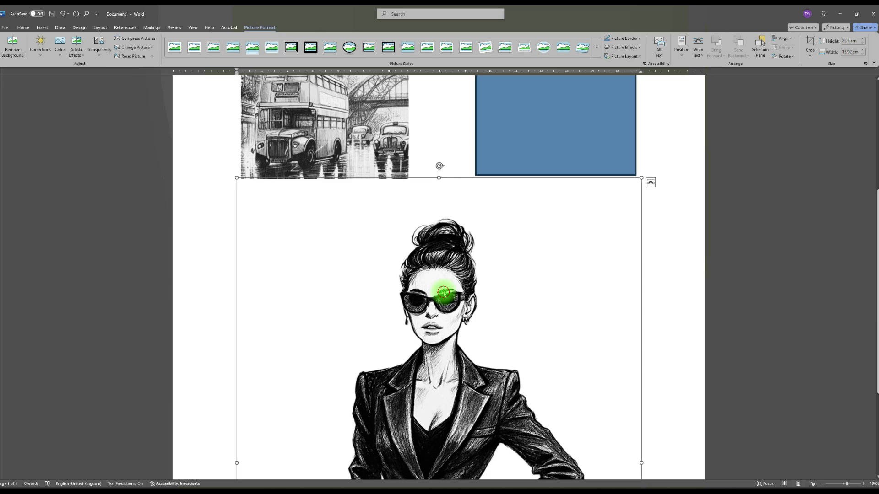
Step: Apply Tight text wrapping to the woman picture and shrink it proportionally to about 11.6 cm high by 8.2 cm wide
{"action": "left_click", "coordinate": [650, 182]}
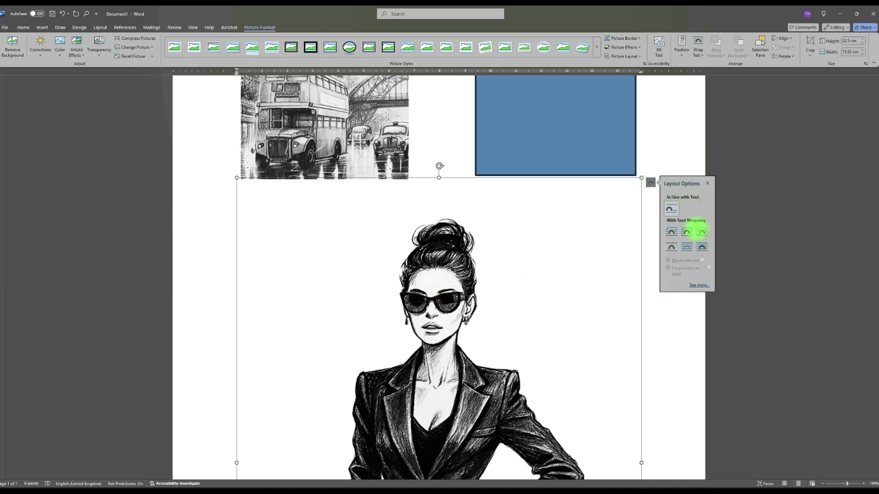
{"action": "left_click", "coordinate": [684, 231]}
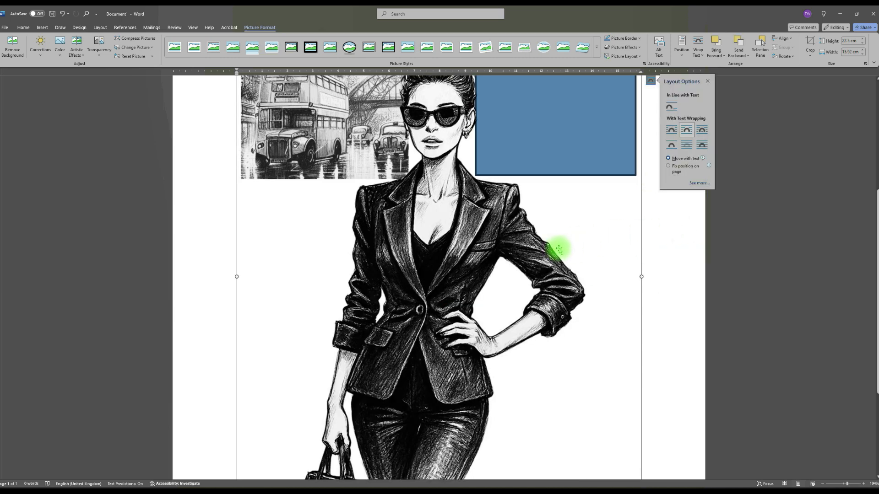
{"action": "scroll", "coordinate": [558, 249], "scroll_direction": "up", "scroll_amount": 3}
{"action": "left_click_drag", "start_coordinate": [643, 120], "coordinate": [452, 301]}
{"action": "scroll", "coordinate": [428, 320], "scroll_direction": "down", "scroll_amount": 5}
{"action": "left_click_drag", "start_coordinate": [349, 267], "coordinate": [453, 169]}
{"action": "scroll", "coordinate": [458, 192], "scroll_direction": "up", "scroll_amount": 6}
{"action": "left_click_drag", "start_coordinate": [466, 395], "coordinate": [464, 243]}
{"action": "left_click_drag", "start_coordinate": [601, 117], "coordinate": [496, 194]}
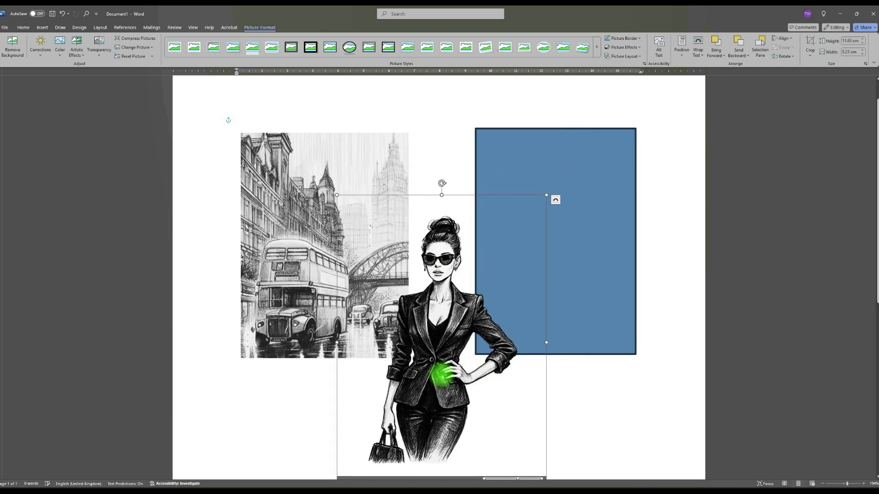
Step: Shrink the woman picture further to about 9.9 by 7 cm and place it over the bus picture
{"action": "left_click_drag", "start_coordinate": [439, 375], "coordinate": [501, 324]}
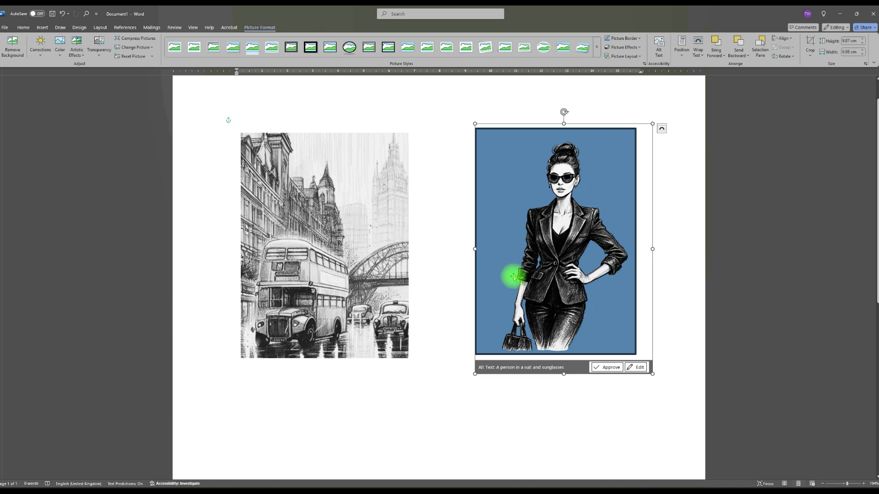
{"action": "left_click_drag", "start_coordinate": [558, 265], "coordinate": [336, 274]}
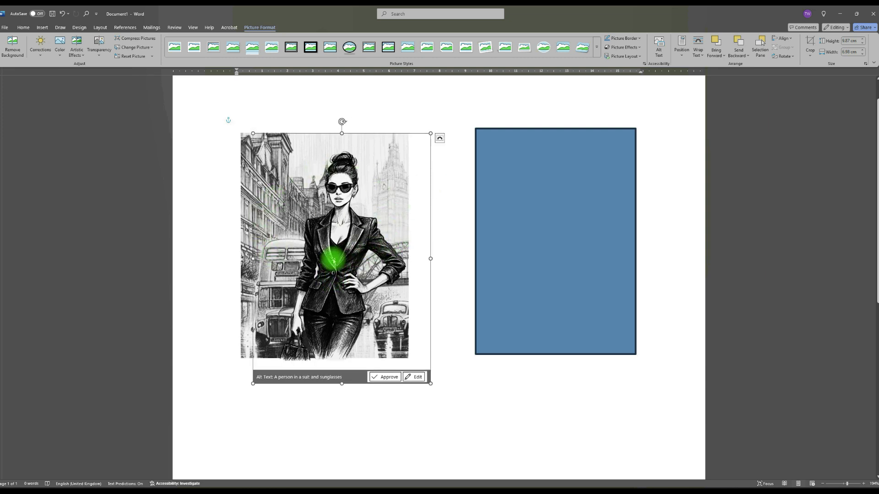
{"action": "left_click", "coordinate": [346, 259]}
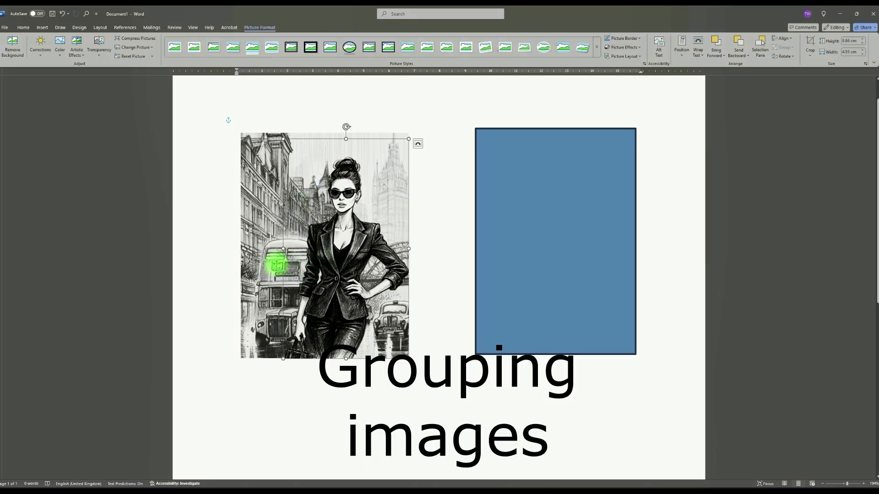
Step: Move the bus picture and the woman picture closer to the blue rectangle, lining up the woman picture with the bus picture's right edge
{"action": "left_click_drag", "start_coordinate": [265, 265], "coordinate": [421, 269]}
{"action": "left_click_drag", "start_coordinate": [338, 275], "coordinate": [389, 285]}
{"action": "left_click", "coordinate": [335, 278]}
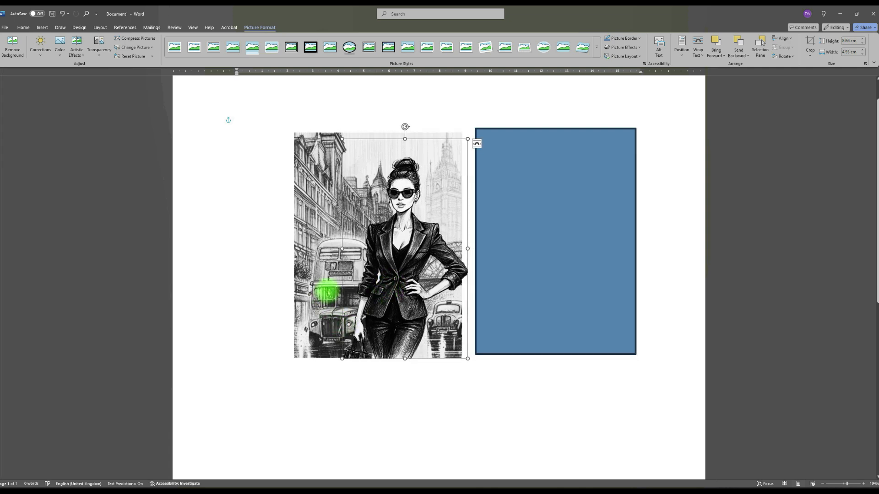
{"action": "mouse_move", "coordinate": [396, 255]}
{"action": "left_mouse_down"}
{"action": "mouse_move", "coordinate": [379, 255]}
{"action": "mouse_move", "coordinate": [397, 253]}
{"action": "mouse_move", "coordinate": [385, 254]}
{"action": "left_mouse_up"}
Step: Select both the bus picture and the woman picture and group them into one object
{"action": "left_click", "coordinate": [320, 235]}
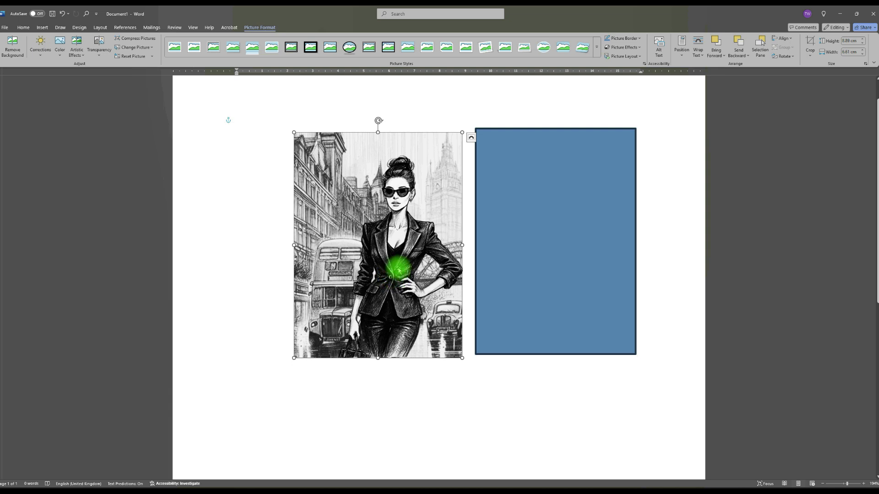
{"action": "left_click", "coordinate": [399, 263], "text": "shift"}
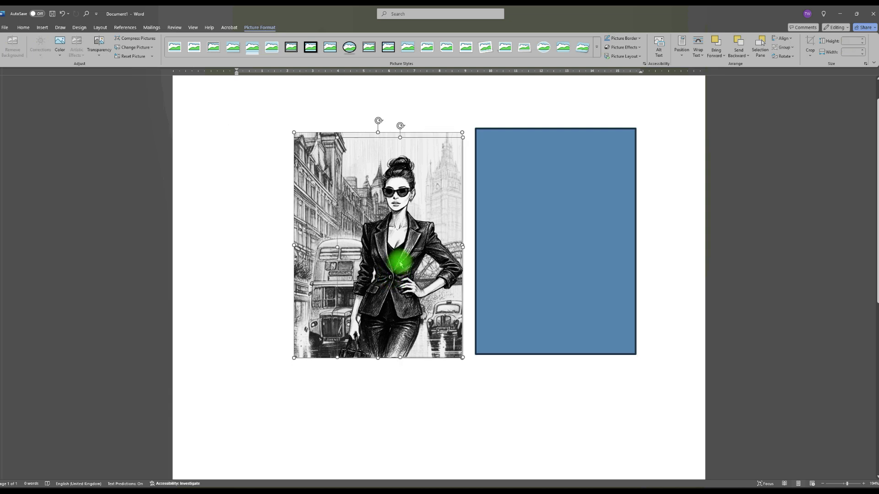
{"action": "right_click", "coordinate": [400, 262]}
{"action": "mouse_move", "coordinate": [452, 324]}
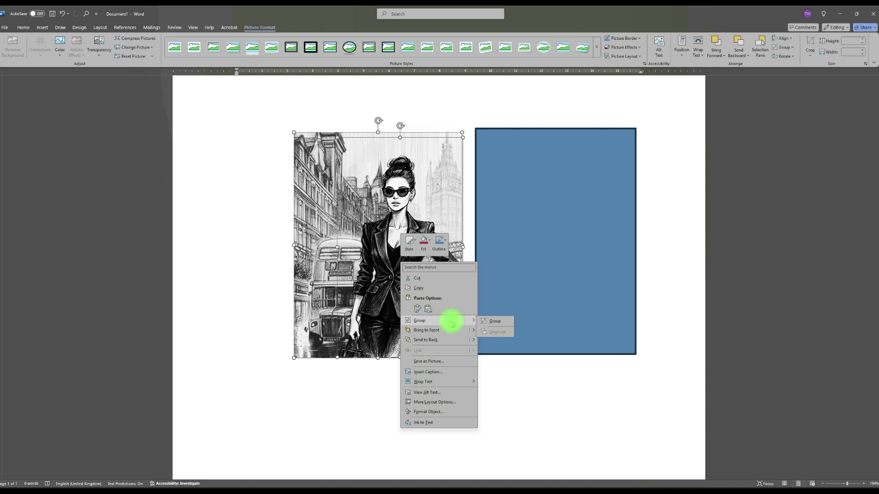
{"action": "left_click", "coordinate": [504, 322]}
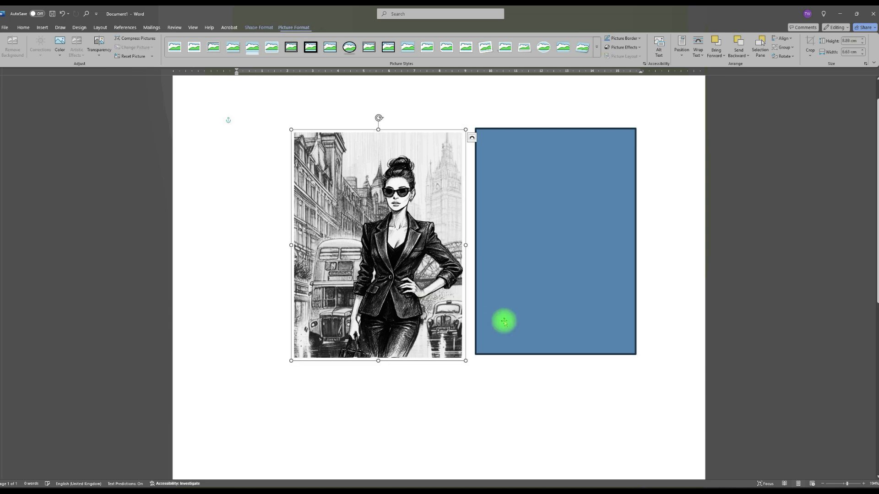
Step: Move the grouped bus and woman picture slightly lower and further from the blue rectangle, and deselect it
{"action": "left_click_drag", "start_coordinate": [354, 298], "coordinate": [327, 317]}
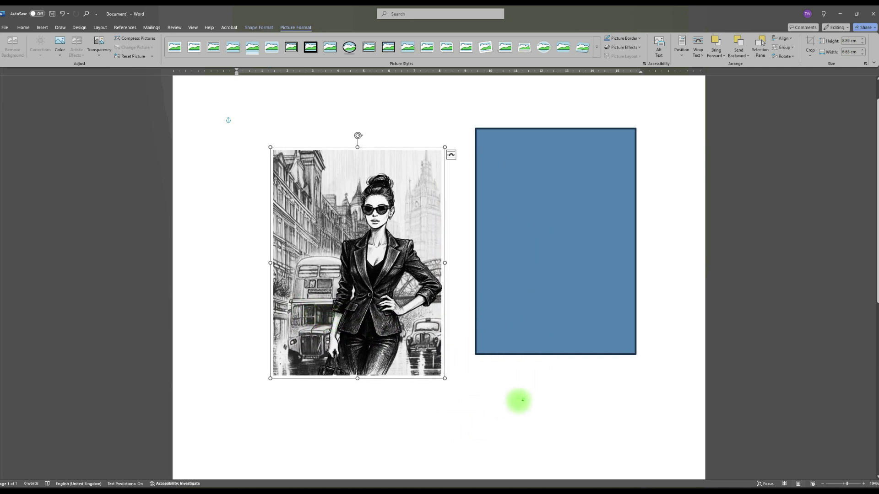
{"action": "left_click", "coordinate": [414, 410]}
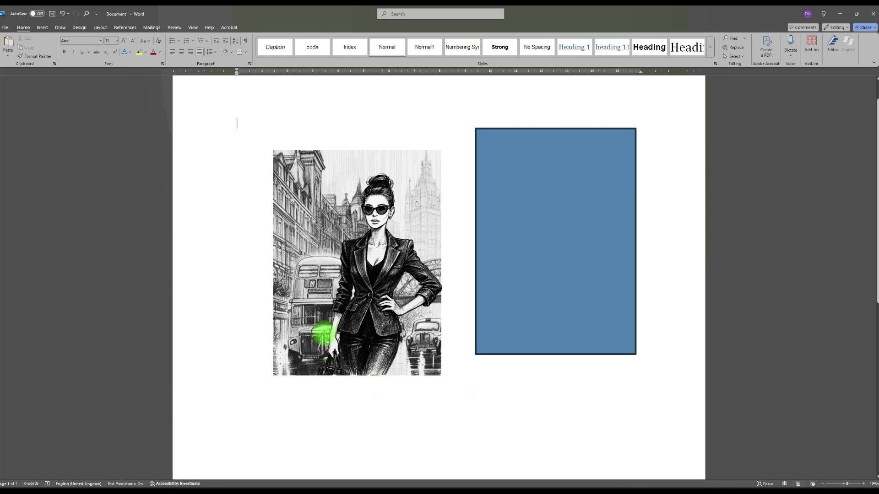
Step: Ungroup the bus and woman pictures and move the woman picture on its own towards the blue rectangle
{"action": "right_click", "coordinate": [381, 290]}
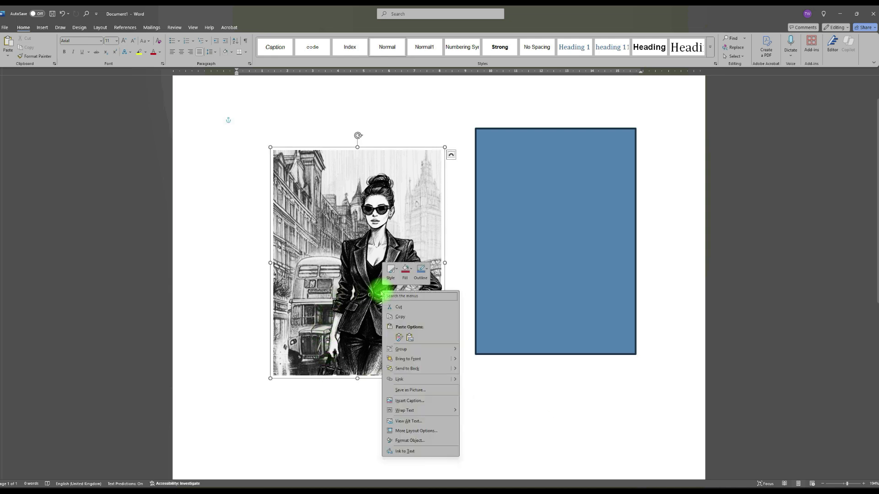
{"action": "left_click", "coordinate": [439, 349]}
{"action": "left_click", "coordinate": [488, 362]}
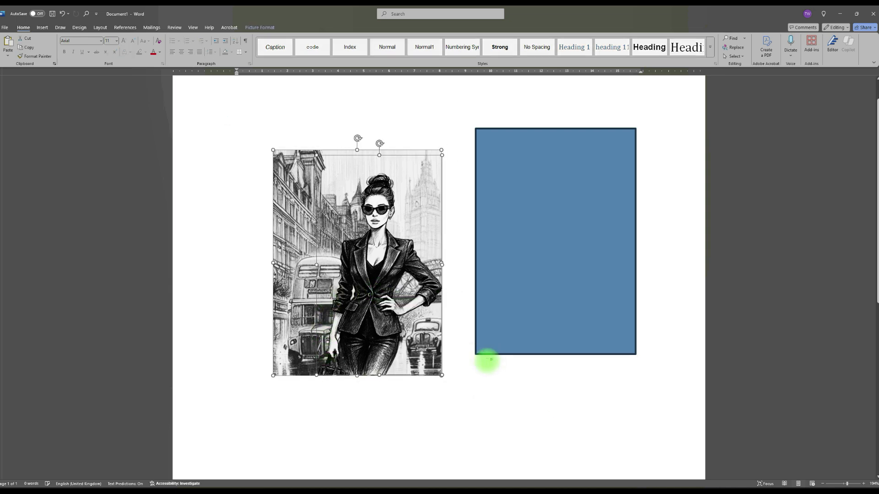
{"action": "left_click", "coordinate": [598, 389]}
{"action": "left_click_drag", "start_coordinate": [360, 284], "coordinate": [499, 275]}
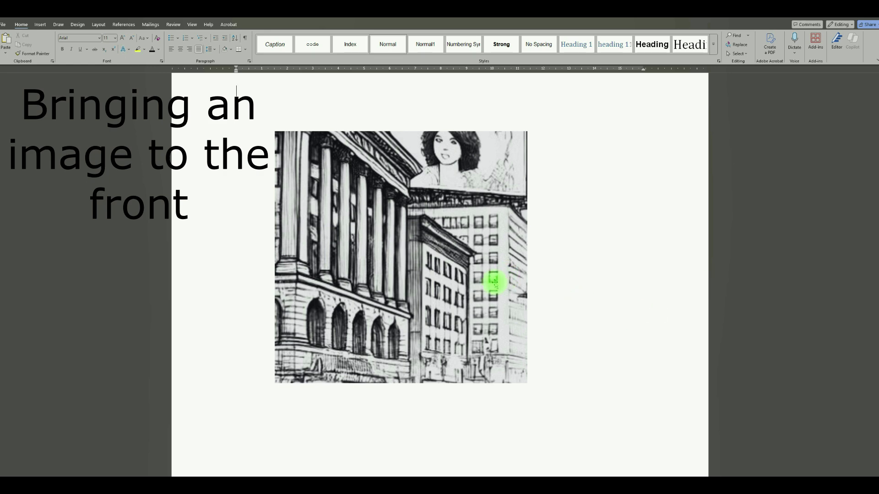
Step: Uncover the short-haired woman portrait behind the building picture and place it partly behind the building picture's left edge
{"action": "left_click_drag", "start_coordinate": [427, 255], "coordinate": [597, 264]}
{"action": "left_click_drag", "start_coordinate": [403, 285], "coordinate": [235, 267]}
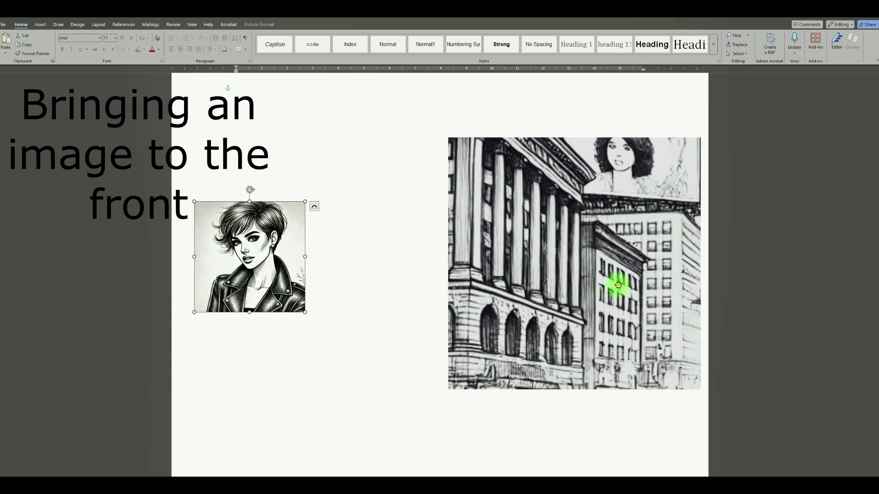
{"action": "left_click_drag", "start_coordinate": [611, 286], "coordinate": [464, 277]}
{"action": "mouse_move", "coordinate": [261, 252]}
{"action": "left_mouse_down"}
{"action": "mouse_move", "coordinate": [509, 263]}
{"action": "mouse_move", "coordinate": [269, 262]}
{"action": "left_mouse_up"}
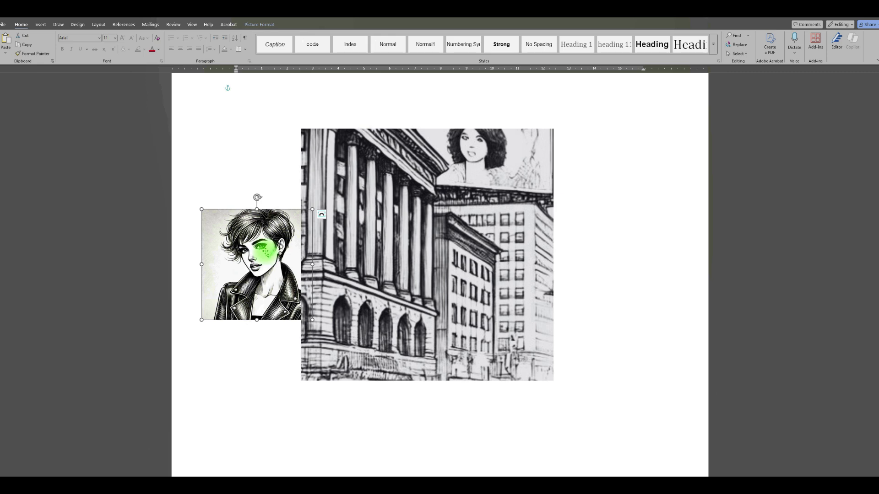
Step: Bring the portrait to the front and place it over the building picture
{"action": "right_click", "coordinate": [266, 255]}
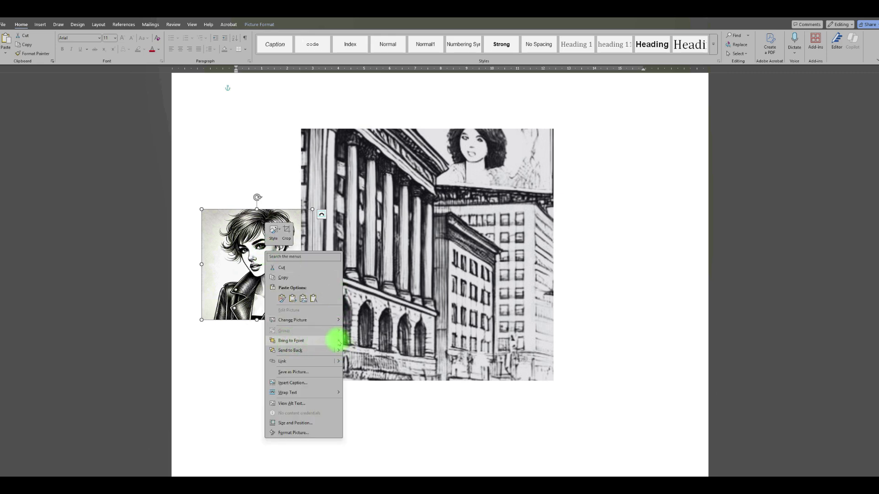
{"action": "mouse_move", "coordinate": [338, 341]}
{"action": "left_click", "coordinate": [378, 342]}
{"action": "left_click_drag", "start_coordinate": [260, 280], "coordinate": [478, 289]}
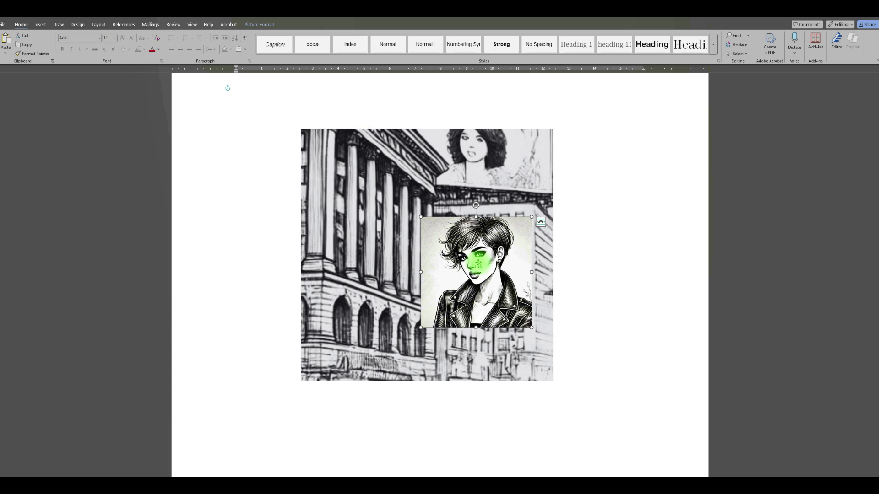
Step: Send the portrait to the back, behind the building picture, and shift the overlapping picture slightly
{"action": "right_click", "coordinate": [478, 262]}
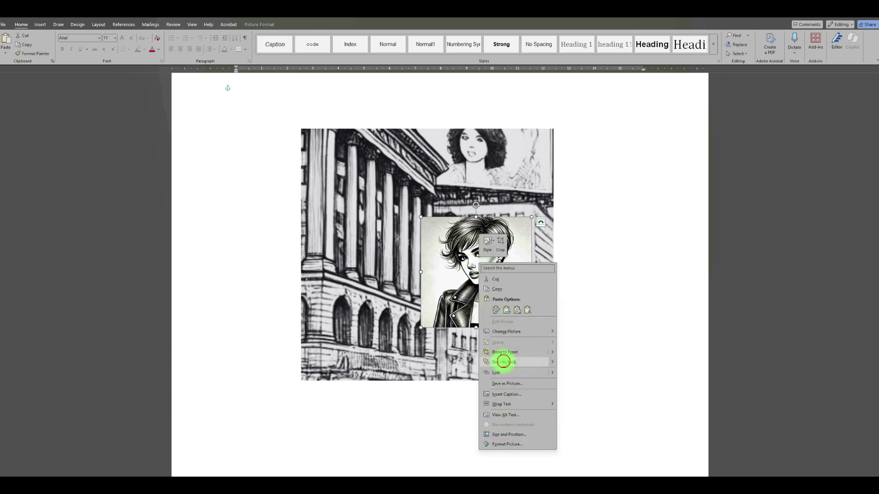
{"action": "left_click", "coordinate": [503, 361]}
{"action": "left_click_drag", "start_coordinate": [487, 295], "coordinate": [529, 308]}
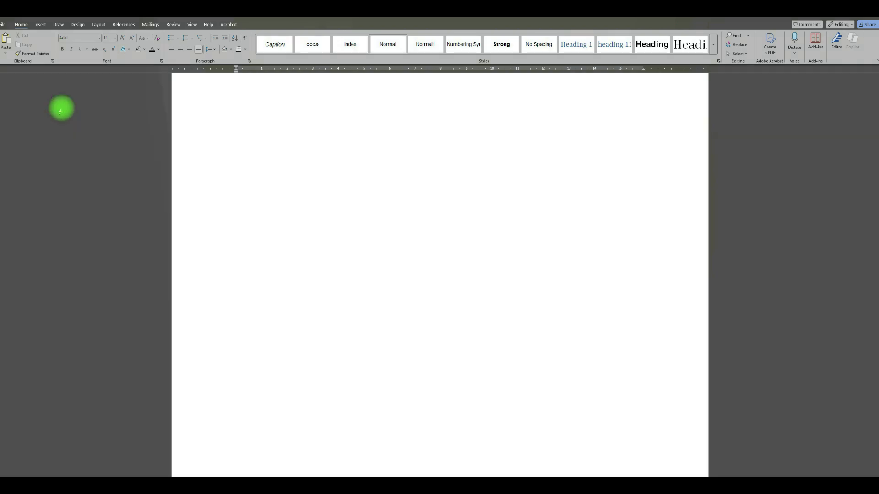
Step: Insert the picture "Untitled design (3)" from the inkscapes folder on this device
{"action": "left_click", "coordinate": [42, 24]}
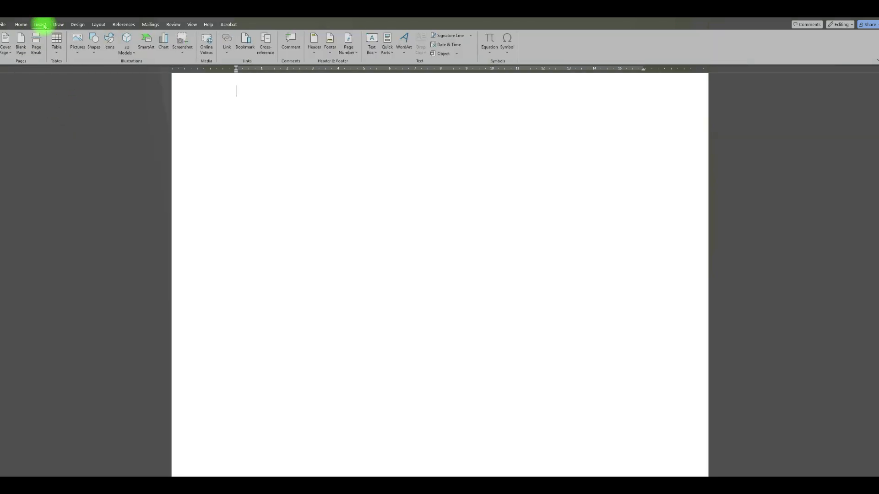
{"action": "left_click", "coordinate": [82, 52]}
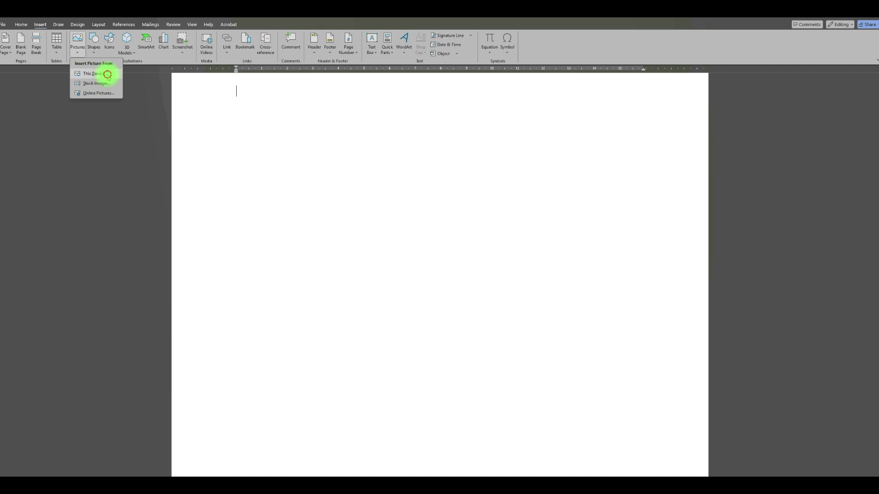
{"action": "left_click", "coordinate": [108, 72]}
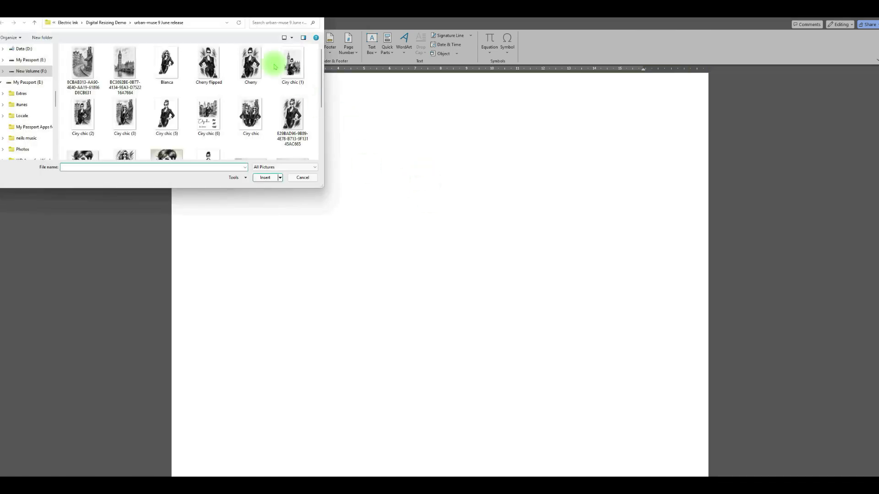
{"action": "left_click", "coordinate": [123, 24]}
{"action": "double_click", "coordinate": [122, 55]}
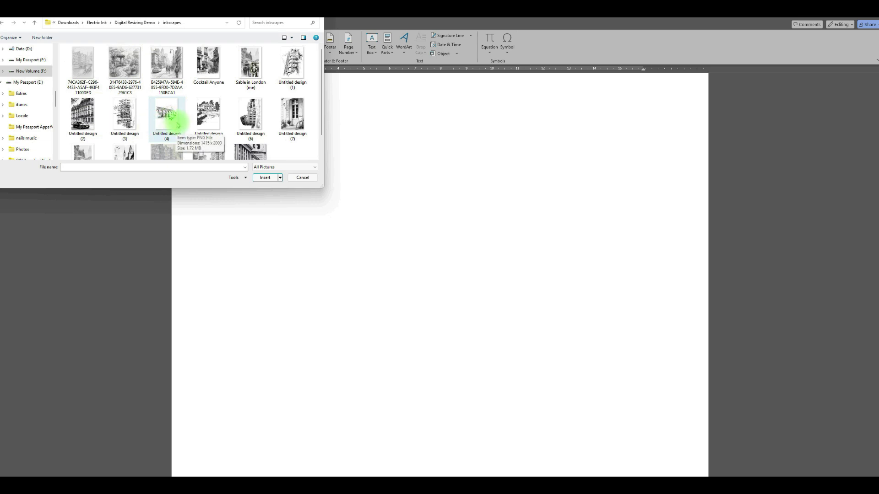
{"action": "left_click", "coordinate": [122, 120]}
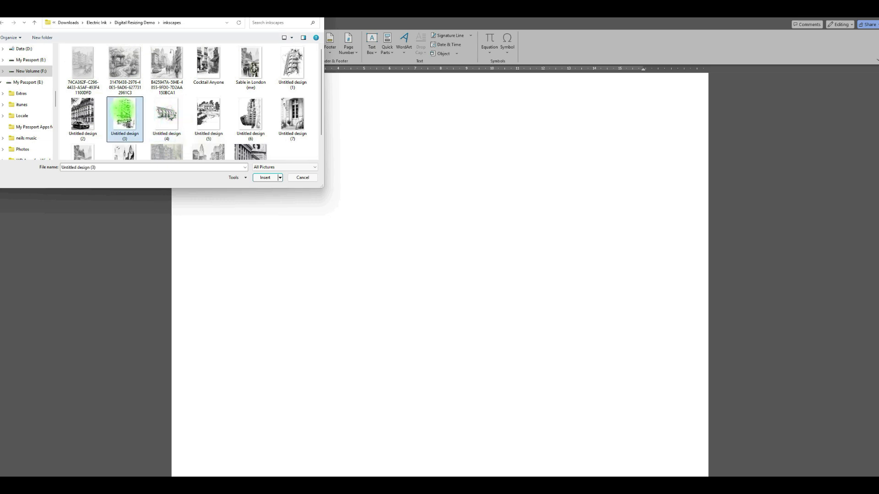
{"action": "left_click", "coordinate": [265, 178]}
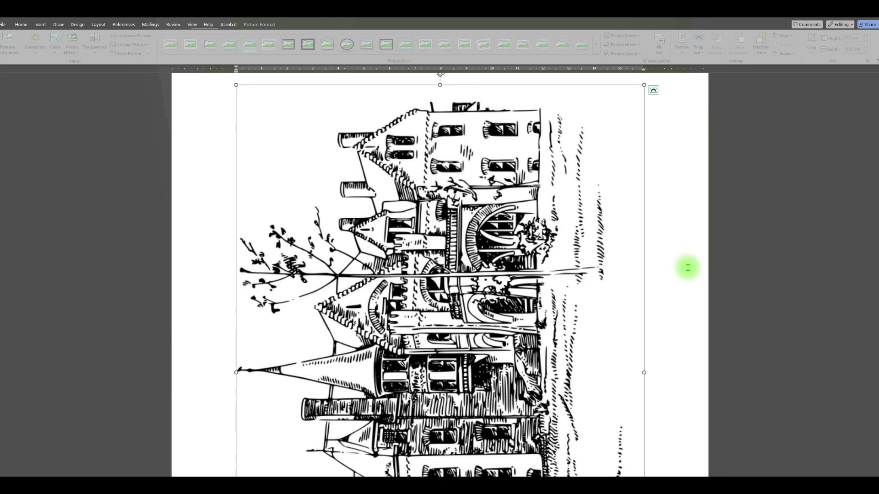
Step: Apply Tight text wrapping to the castle drawing and shrink it proportionally to about 16.7 cm high by 11.8 cm wide
{"action": "left_click", "coordinate": [653, 92]}
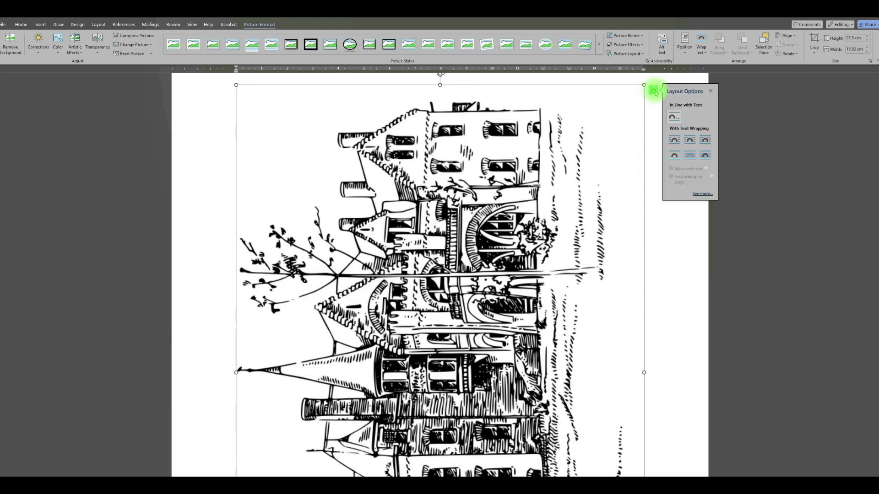
{"action": "left_click", "coordinate": [689, 141]}
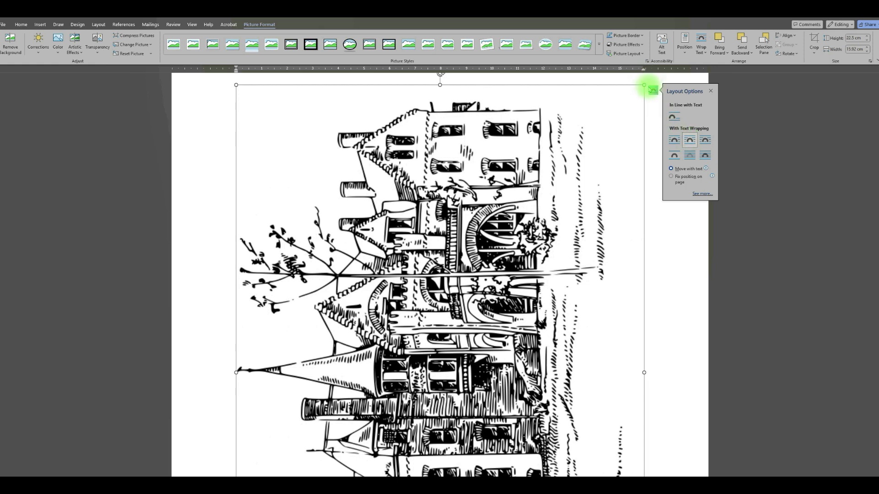
{"action": "left_click_drag", "start_coordinate": [644, 85], "coordinate": [504, 232]}
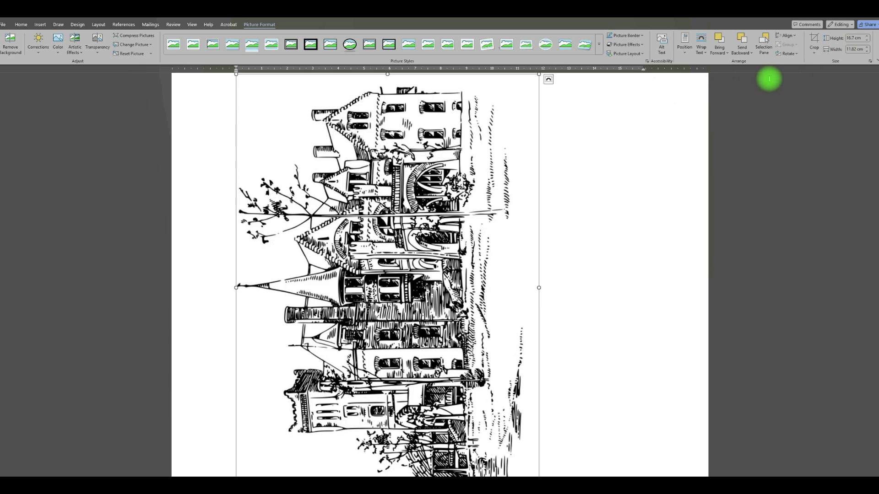
Step: Rotate the castle drawing right by 90° so that it stands upright
{"action": "left_click", "coordinate": [797, 54]}
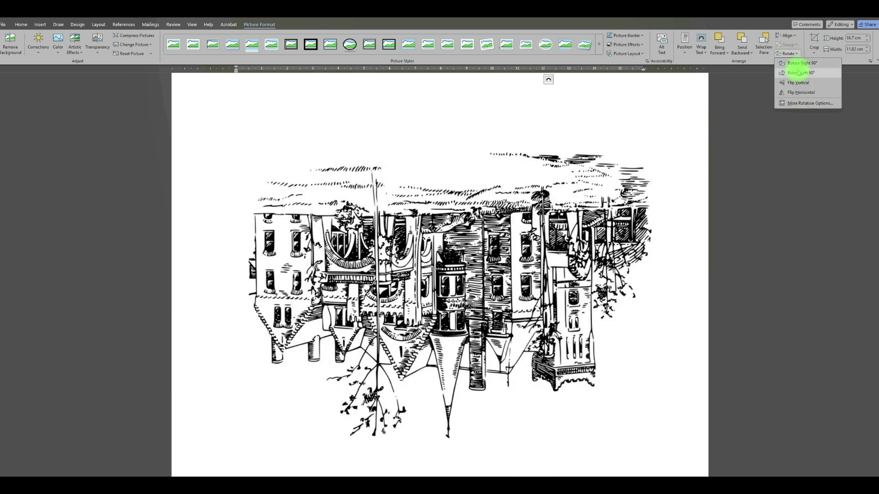
{"action": "left_click", "coordinate": [800, 62]}
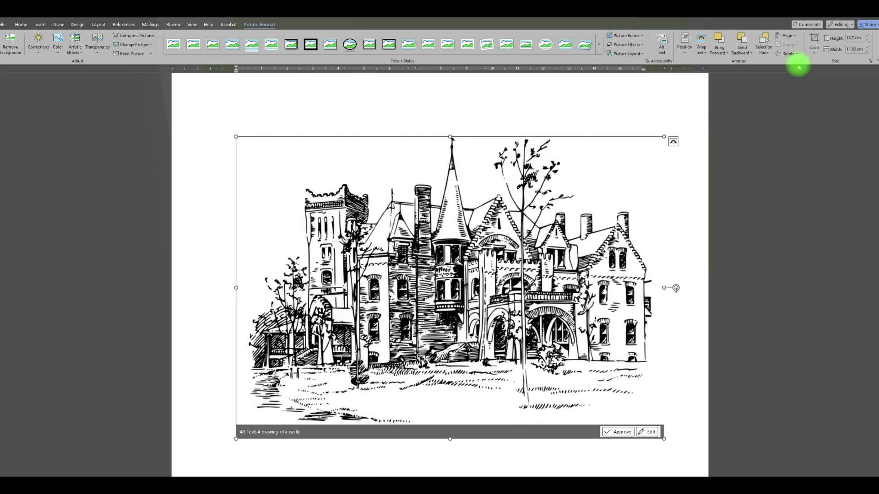
Step: Shrink the castle drawing further to about 12.5 cm by 8.9 cm and move it near the top of the page
{"action": "left_click_drag", "start_coordinate": [667, 137], "coordinate": [527, 221]}
{"action": "left_click_drag", "start_coordinate": [497, 282], "coordinate": [519, 168]}
{"action": "scroll", "coordinate": [650, 239], "scroll_direction": "up", "scroll_amount": 7}
{"action": "left_click", "coordinate": [642, 242]}
{"action": "left_click_drag", "start_coordinate": [388, 336], "coordinate": [383, 197]}
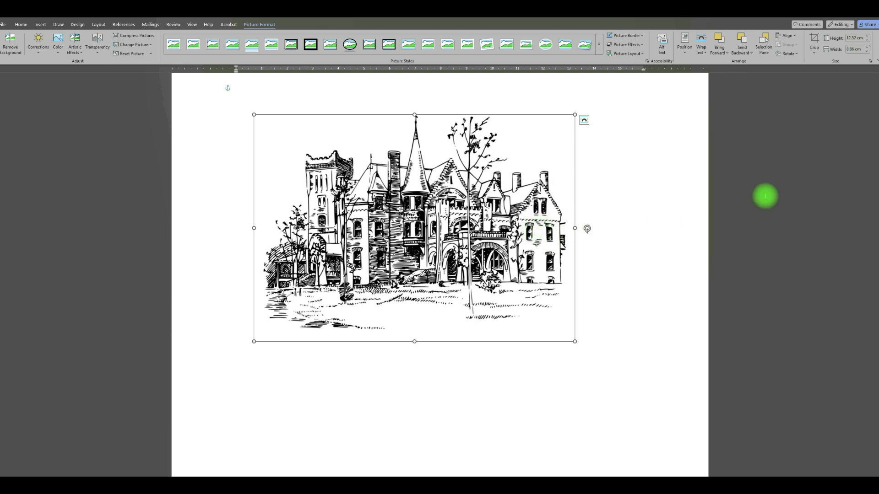
Step: Crop the right, left and bottom margins of the castle drawing to about 11.8 cm wide by 8.4 cm high
{"action": "left_click", "coordinate": [818, 56]}
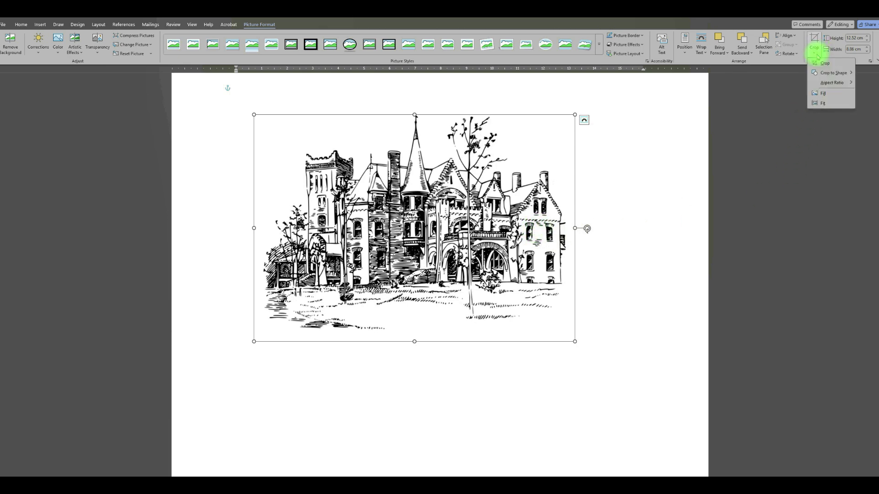
{"action": "left_click", "coordinate": [715, 111]}
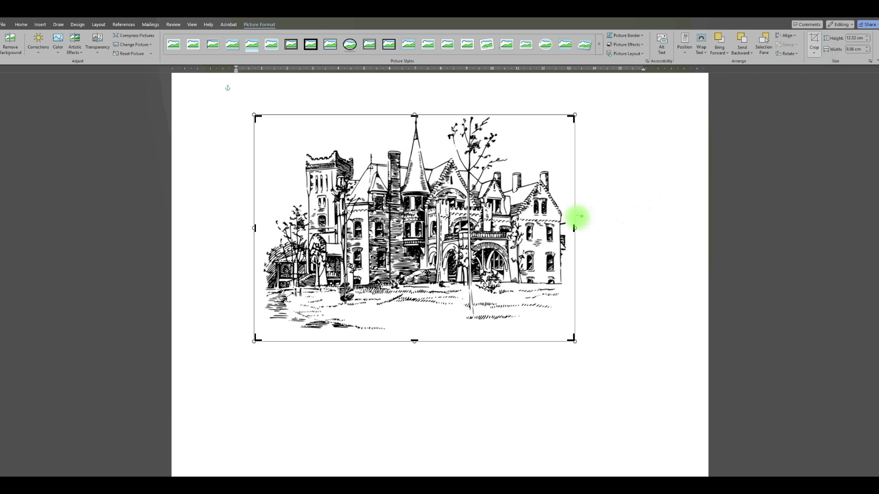
{"action": "left_click_drag", "start_coordinate": [573, 228], "coordinate": [565, 228]}
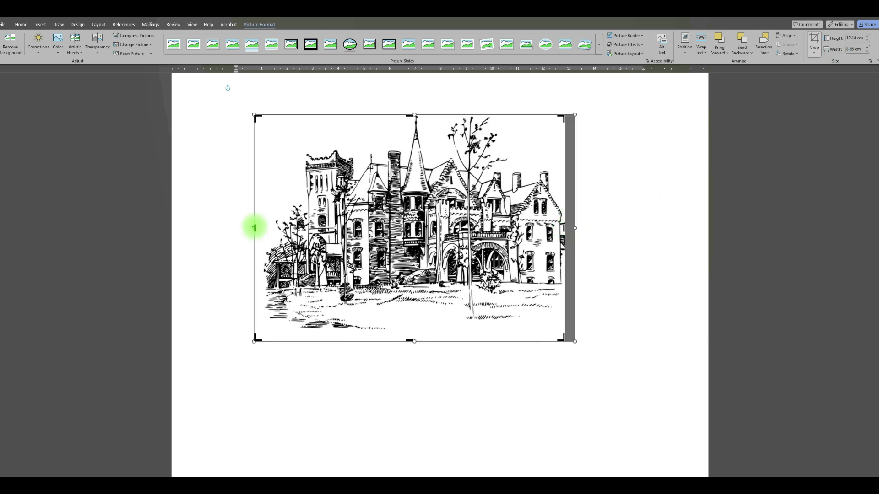
{"action": "left_click_drag", "start_coordinate": [255, 227], "coordinate": [265, 227]}
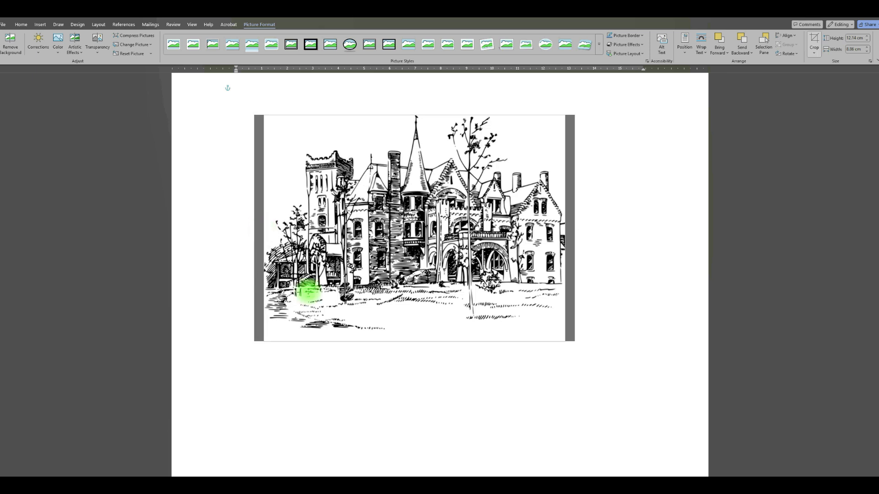
{"action": "left_click_drag", "start_coordinate": [413, 339], "coordinate": [415, 330]}
{"action": "left_click", "coordinate": [641, 232]}
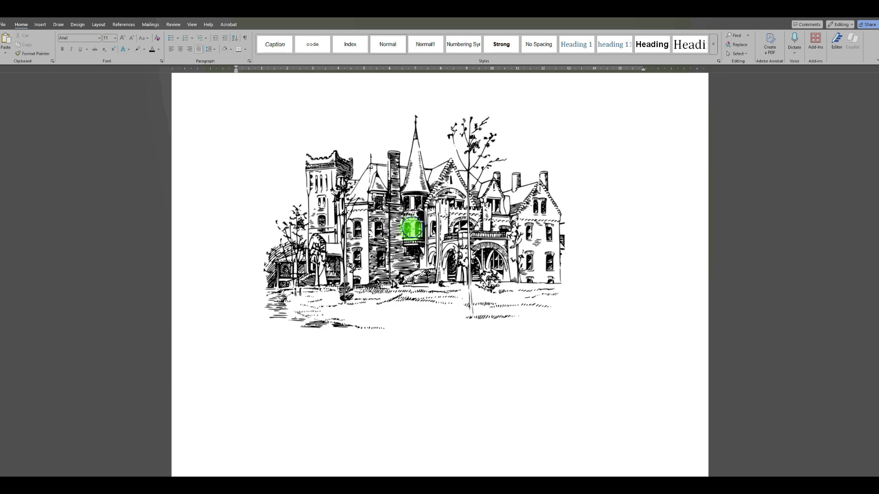
Step: Copy the cropped castle drawing, paste it into the document as a second picture and select the copy
{"action": "right_click", "coordinate": [411, 227]}
{"action": "left_click", "coordinate": [439, 253]}
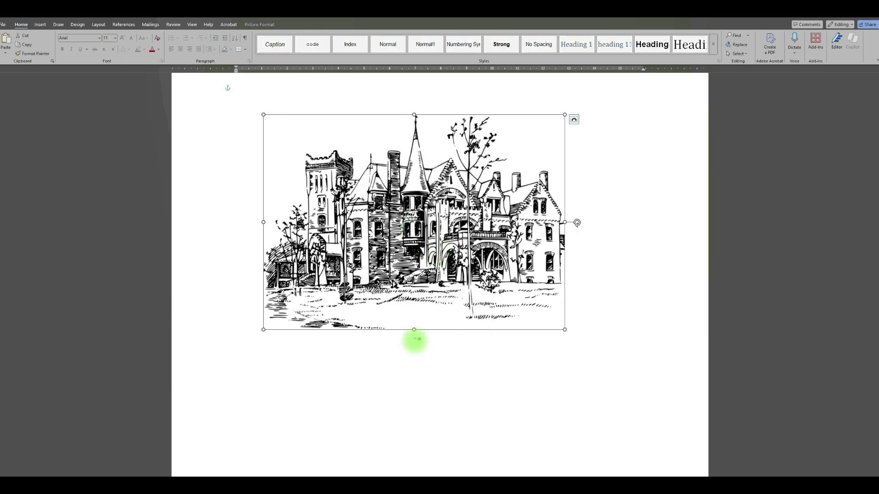
{"action": "left_click", "coordinate": [413, 364]}
{"action": "right_click", "coordinate": [413, 364]}
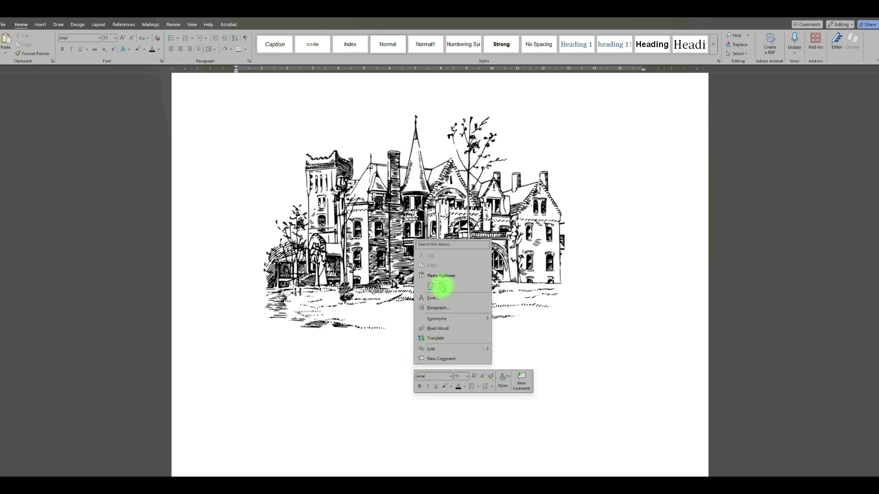
{"action": "left_click", "coordinate": [441, 286]}
{"action": "left_click", "coordinate": [412, 415]}
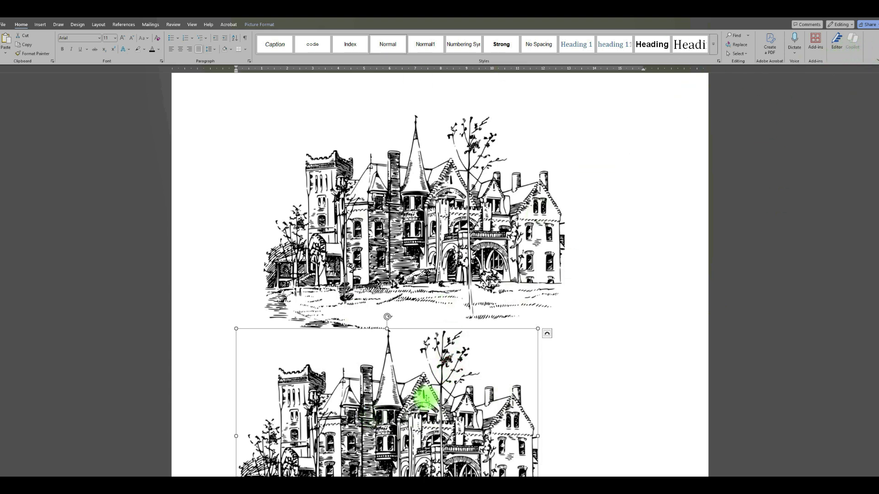
Step: Flip the pasted castle copy vertically
{"action": "double_click", "coordinate": [425, 398]}
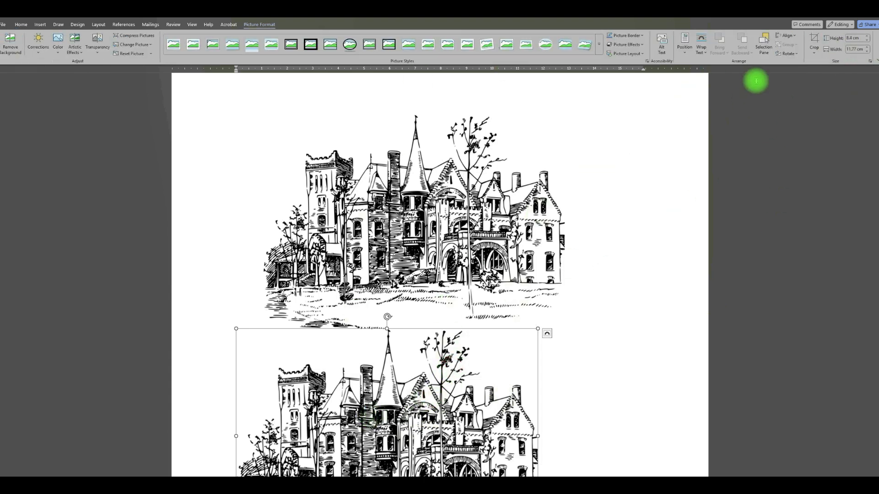
{"action": "left_click", "coordinate": [786, 54]}
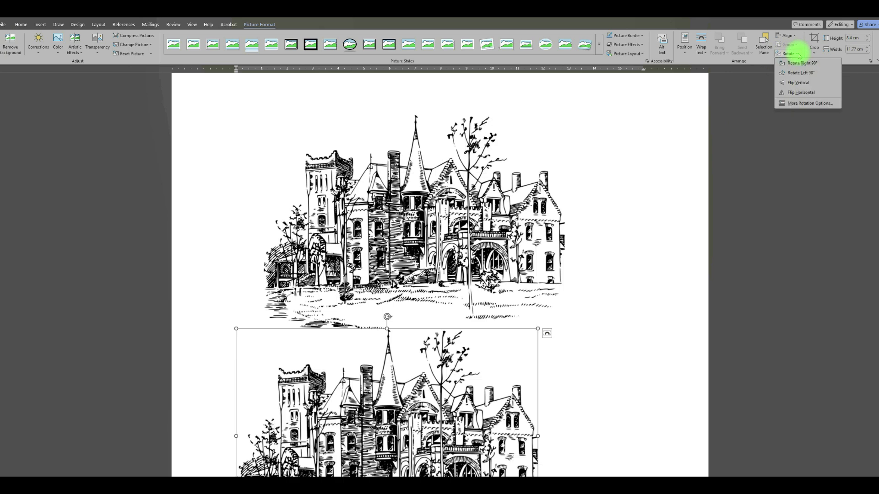
{"action": "left_click", "coordinate": [799, 83]}
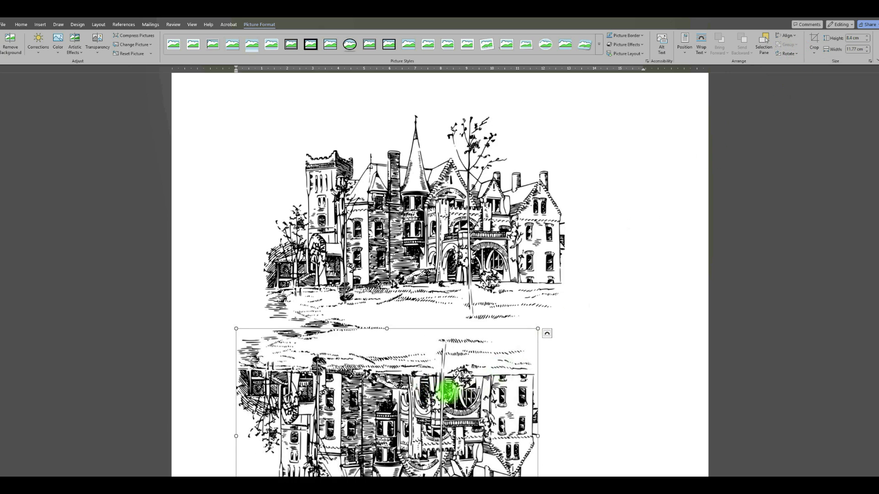
Step: Apply Tight text wrapping to the flipped castle copy and align it directly beneath the original as a reflection
{"action": "left_click", "coordinate": [548, 333]}
{"action": "left_click", "coordinate": [583, 383]}
{"action": "left_click_drag", "start_coordinate": [386, 390], "coordinate": [416, 379]}
{"action": "scroll", "coordinate": [642, 273], "scroll_direction": "down", "scroll_amount": 3}
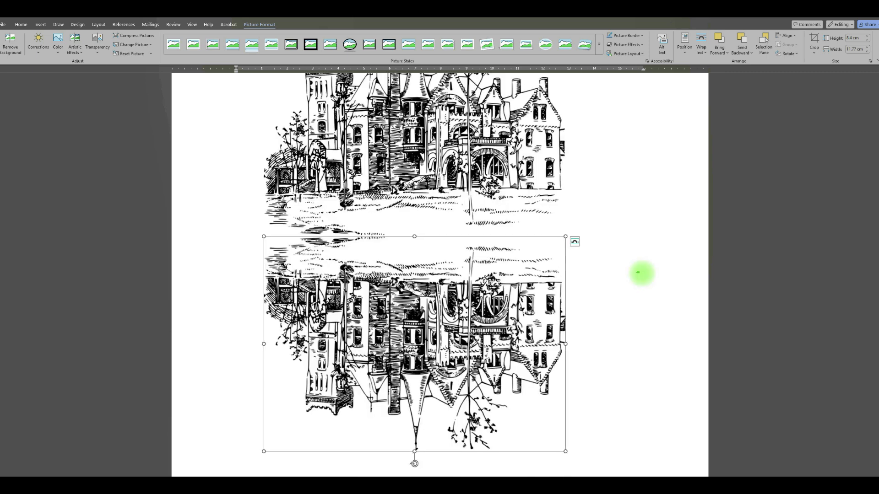
Step: Fade the flipped castle reflection using the transparency preset one level more opaque than 80%
{"action": "left_click", "coordinate": [98, 46]}
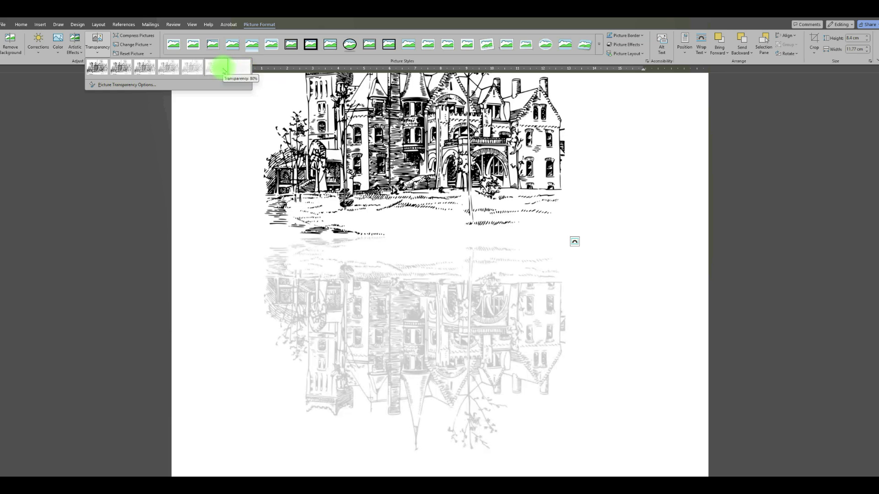
{"action": "left_click", "coordinate": [193, 69]}
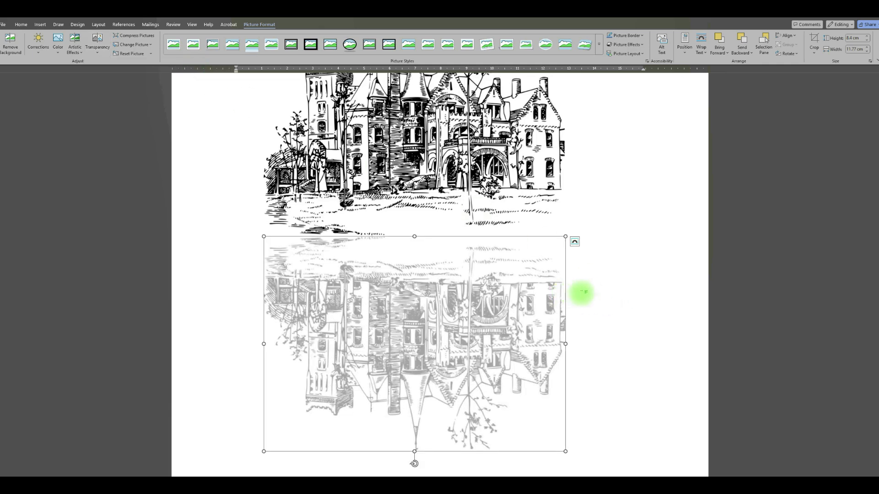
Step: Select the original castle drawing together with its faded reflection and group the two pictures
{"action": "scroll", "coordinate": [504, 238], "scroll_direction": "up", "scroll_amount": 3}
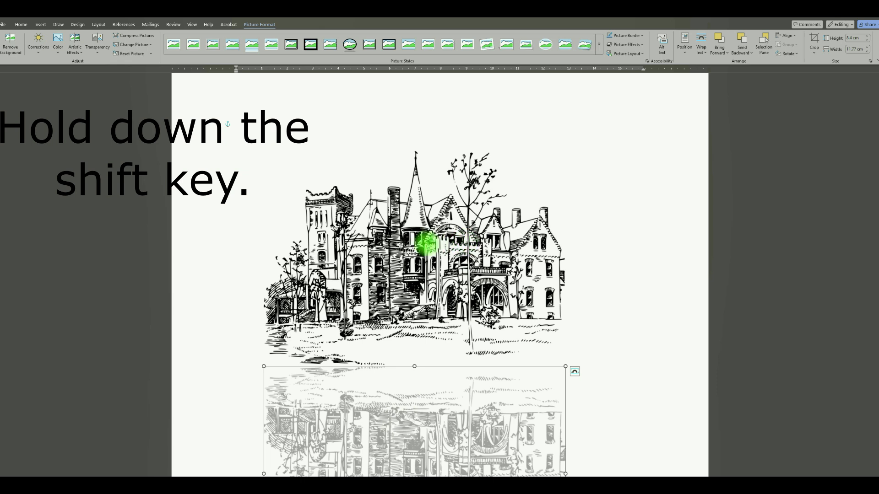
{"action": "left_click", "coordinate": [427, 244], "text": "shift"}
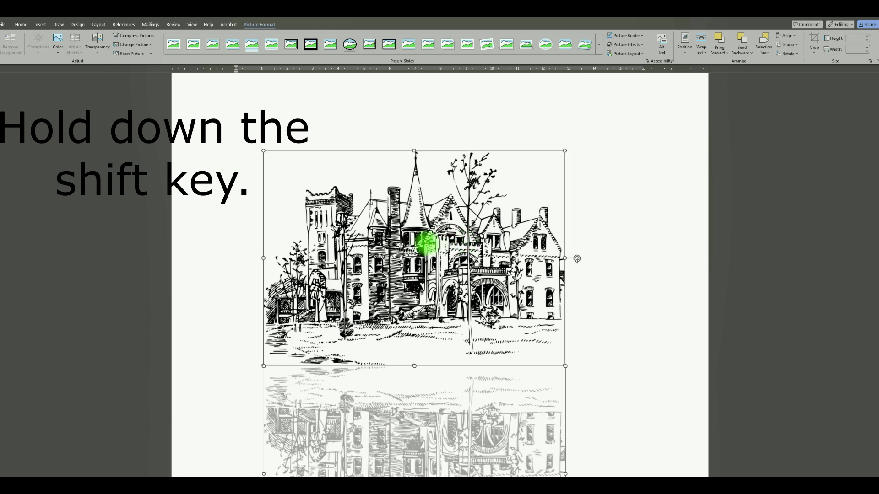
{"action": "right_click", "coordinate": [427, 244]}
{"action": "mouse_move", "coordinate": [480, 303]}
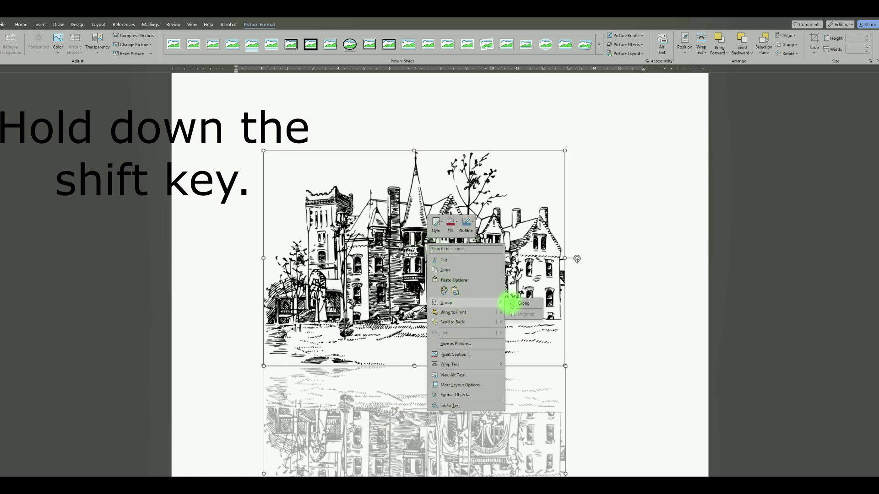
{"action": "left_click", "coordinate": [512, 304]}
Step: Move the grouped castle and reflection on the page and scale them down as one object
{"action": "left_click_drag", "start_coordinate": [406, 304], "coordinate": [439, 196]}
{"action": "left_click_drag", "start_coordinate": [594, 118], "coordinate": [515, 328]}
{"action": "scroll", "coordinate": [463, 369], "scroll_direction": "down", "scroll_amount": 5}
{"action": "mouse_move", "coordinate": [456, 234]}
{"action": "left_mouse_down"}
{"action": "mouse_move", "coordinate": [455, 186]}
{"action": "mouse_move", "coordinate": [455, 294]}
{"action": "mouse_move", "coordinate": [472, 197]}
{"action": "mouse_move", "coordinate": [472, 238]}
{"action": "left_mouse_up"}
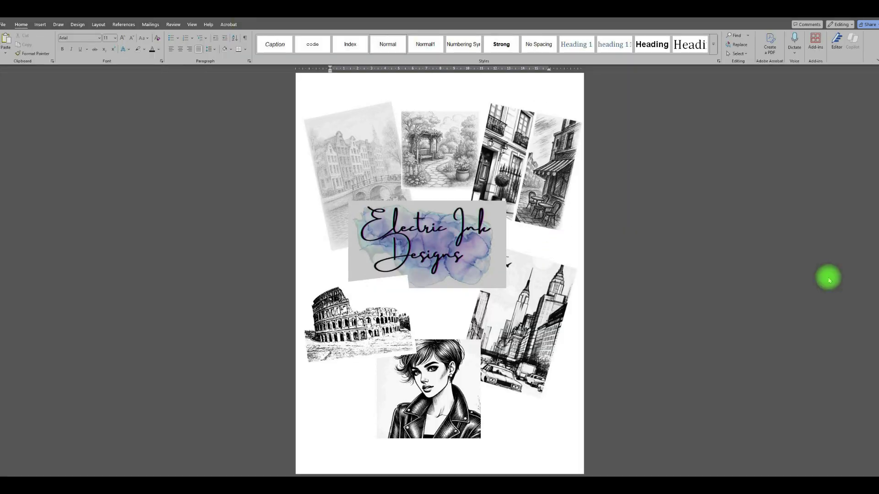